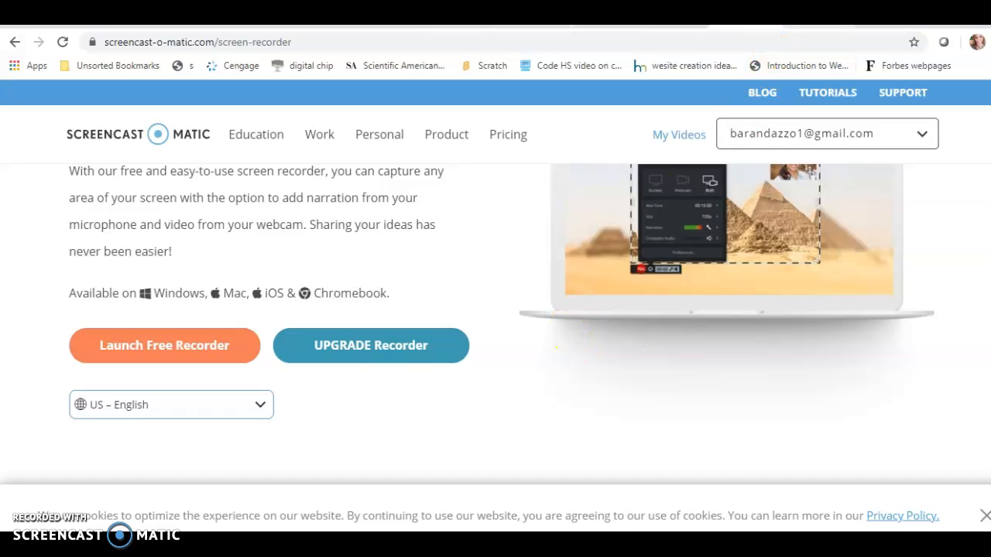
Step: Cycle through the Blackboard, BrainPOP and Quarter 4 Schedule PDF tabs, then go back to My Schedule
{"action": "left_click", "coordinate": [536, 26]}
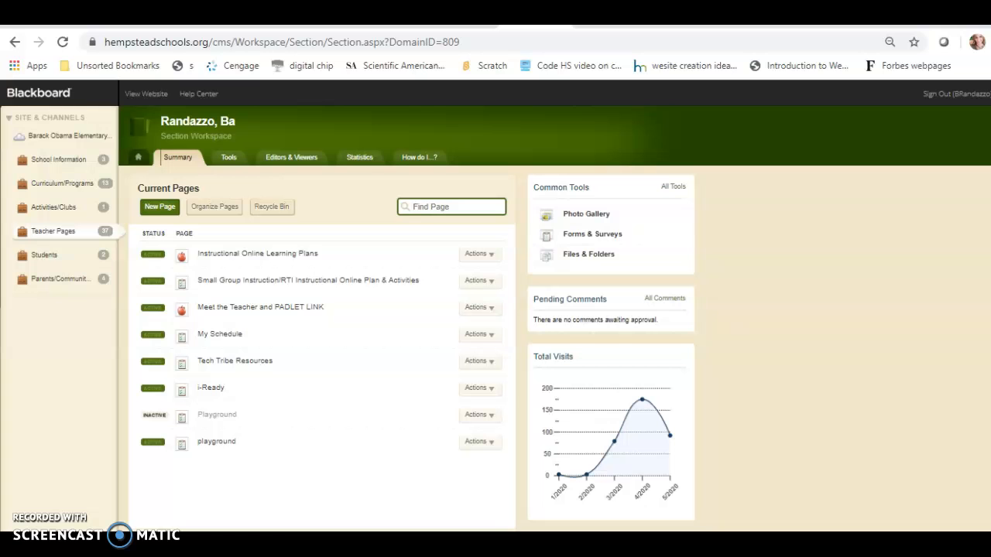
{"action": "left_click", "coordinate": [465, 26]}
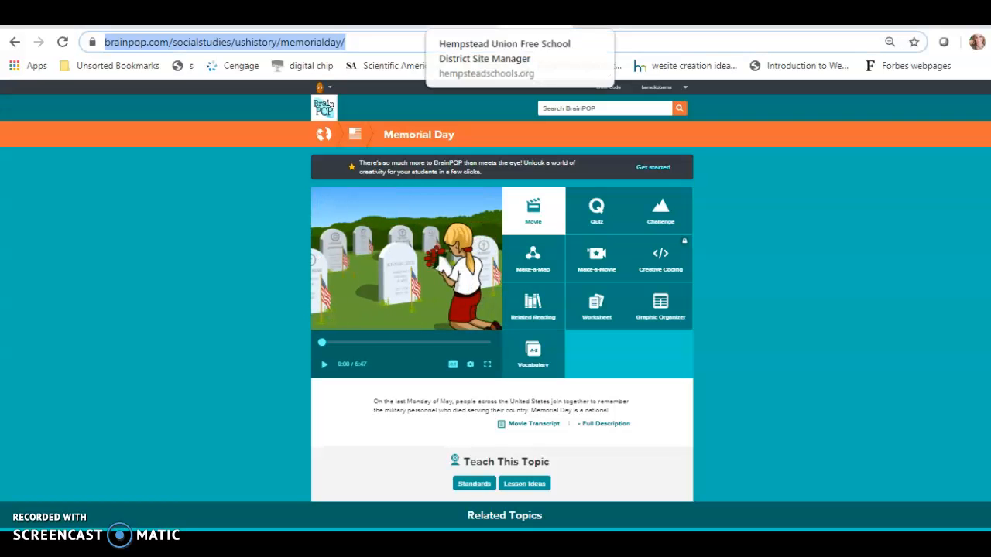
{"action": "left_click", "coordinate": [360, 26]}
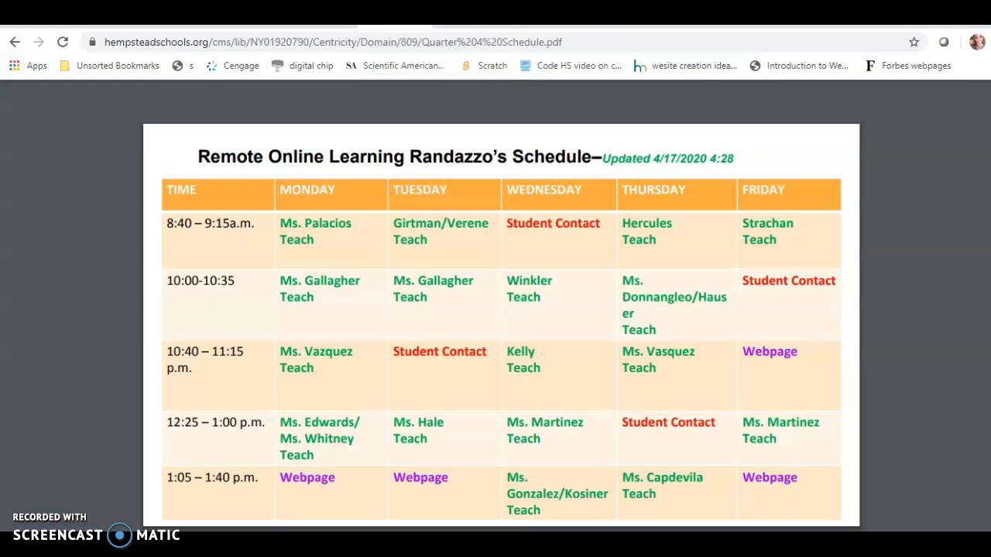
{"action": "left_click", "coordinate": [15, 41]}
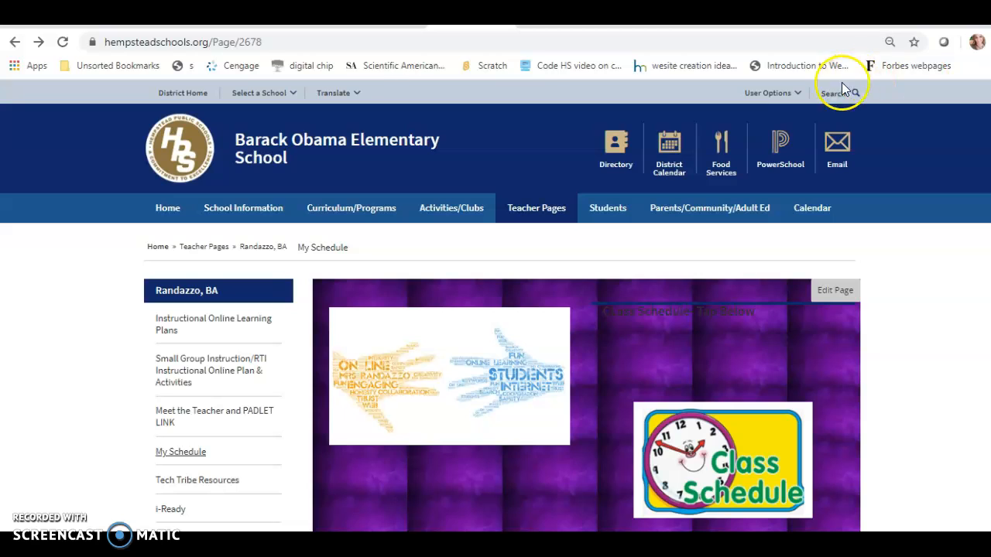
Step: Sign out of the school website from User Options and go to the sign-in form
{"action": "left_click", "coordinate": [795, 96]}
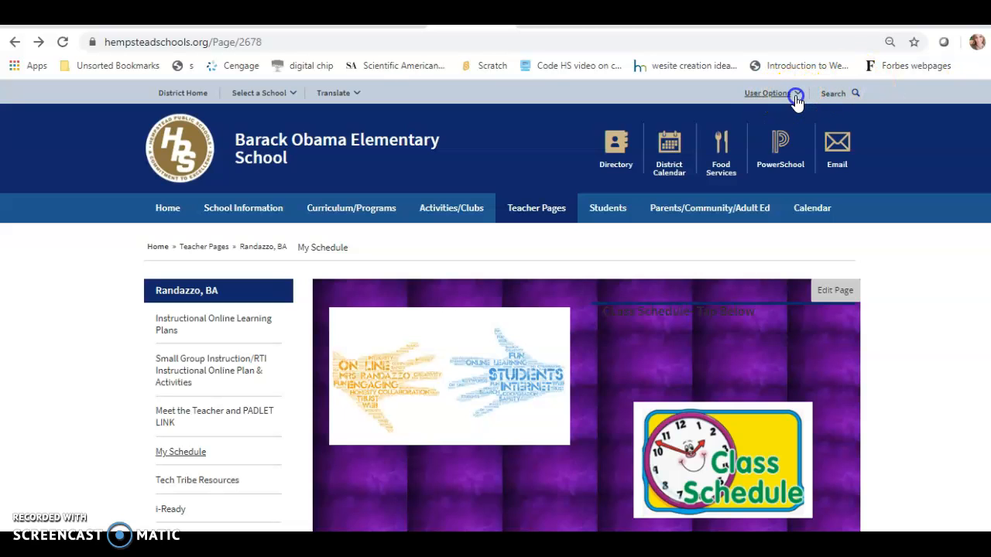
{"action": "left_click", "coordinate": [732, 171]}
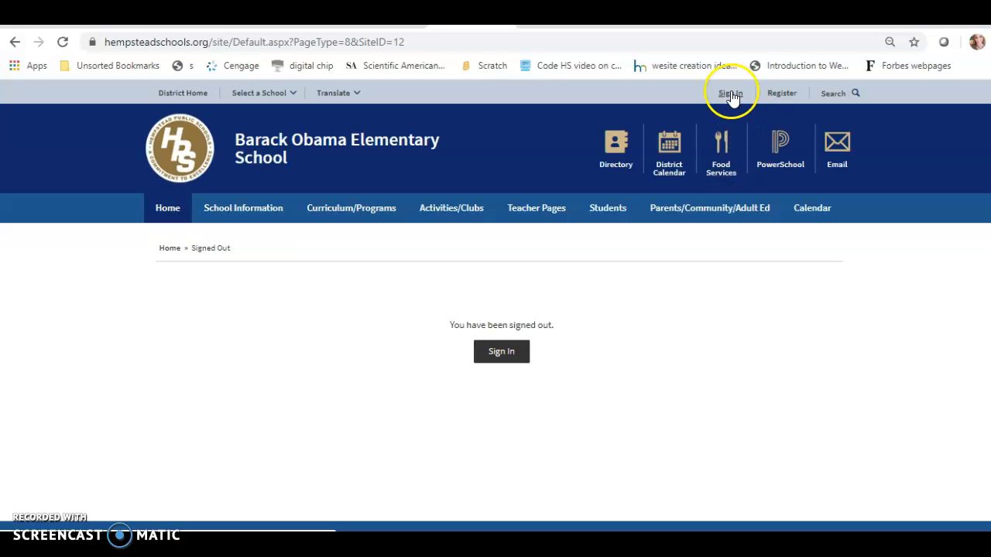
{"action": "left_click", "coordinate": [730, 96]}
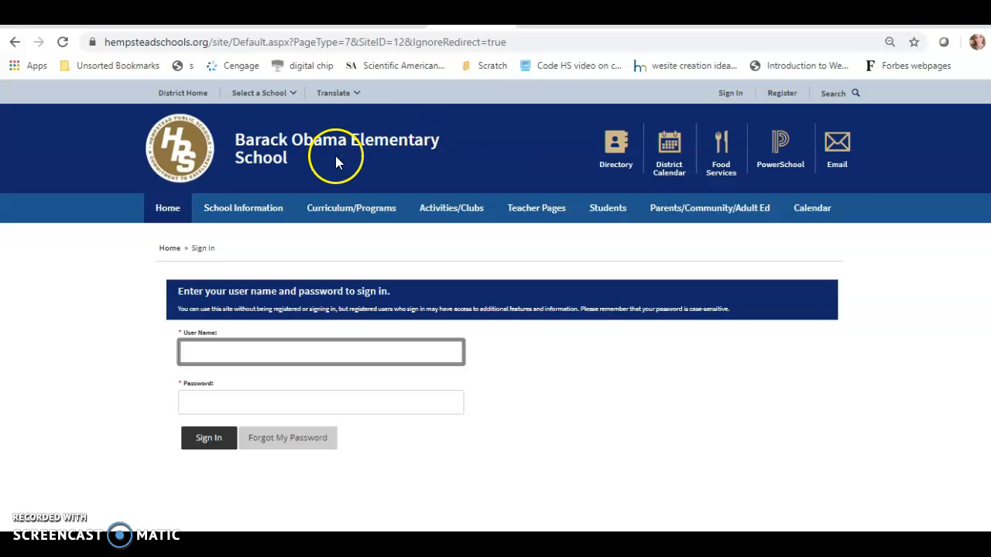
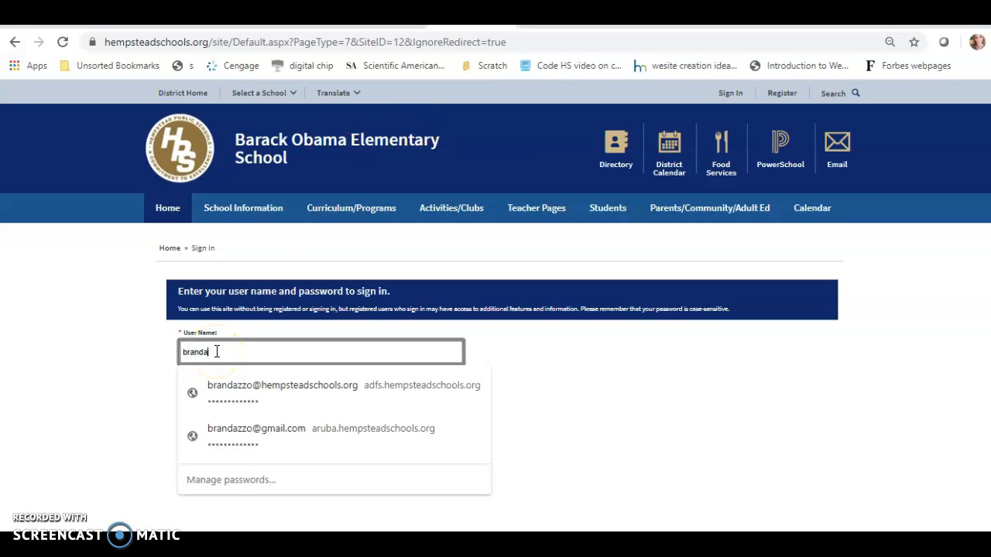
Step: Enter the teacher's user name, trimming the domain off the saved login
{"action": "left_click", "coordinate": [260, 375]}
{"action": "left_click", "coordinate": [334, 362]}
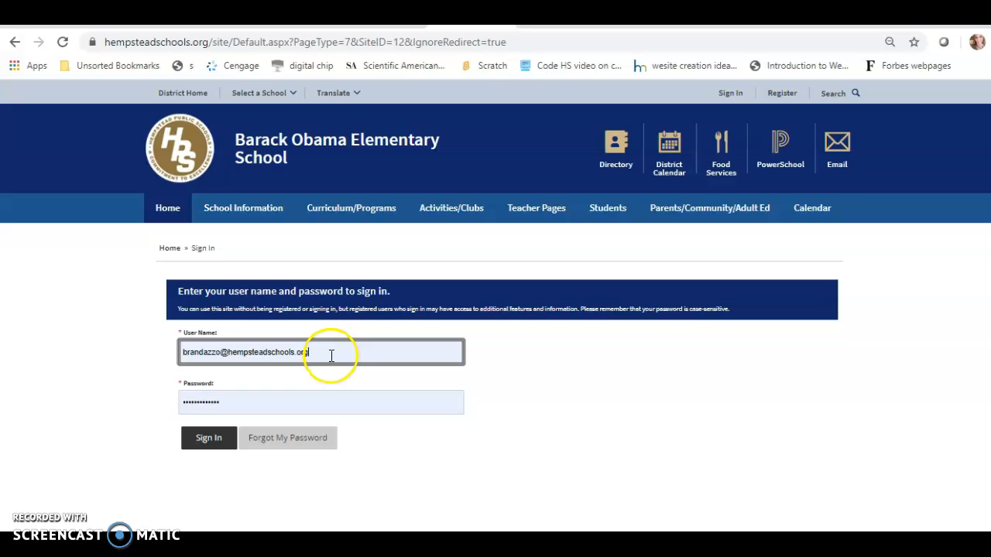
{"action": "left_click", "coordinate": [310, 352]}
{"action": "left_click_drag", "start_coordinate": [310, 352], "coordinate": [233, 351]}
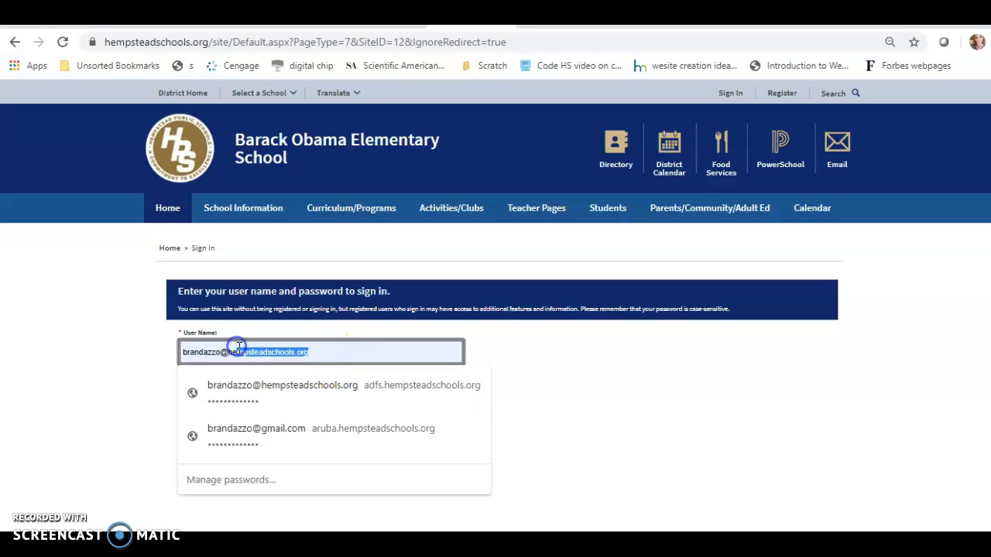
{"action": "key", "text": "BackSpace"}
{"action": "key", "text": "BackSpace"}
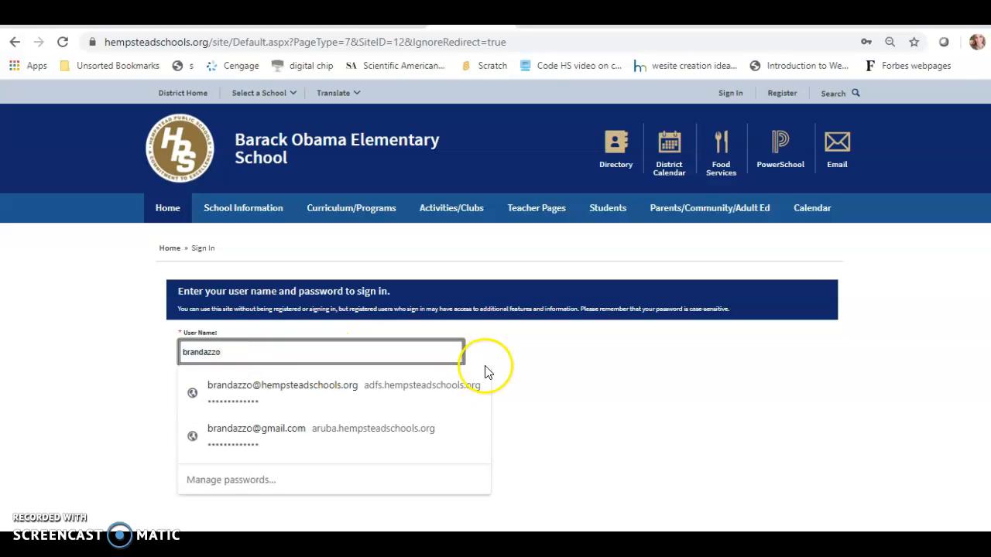
Step: Replace the saved password with the account password and submit the login
{"action": "left_click", "coordinate": [637, 377]}
{"action": "left_click", "coordinate": [229, 400]}
{"action": "left_click_drag", "start_coordinate": [230, 400], "coordinate": [155, 402]}
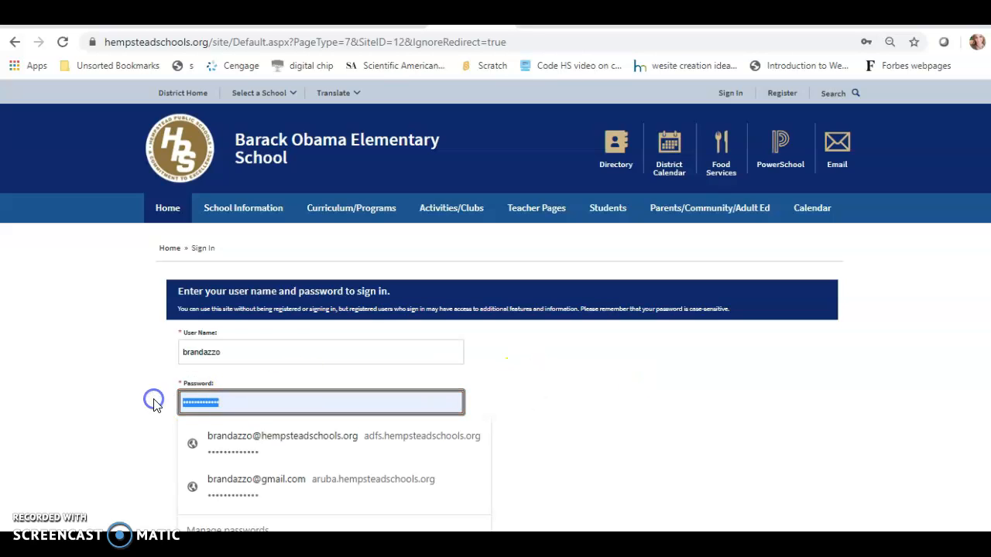
{"action": "type", "text": "•••••••"}
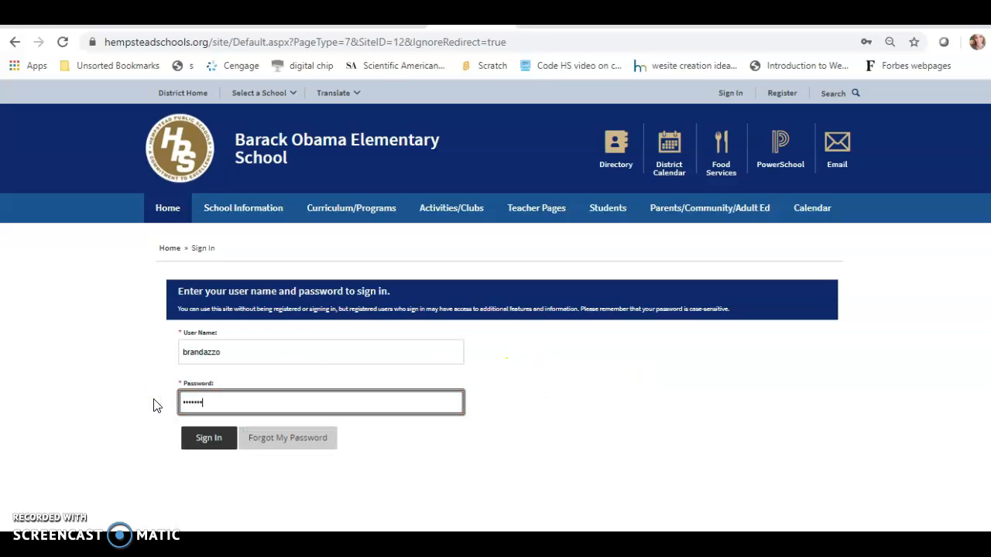
{"action": "type", "text": "•••••"}
{"action": "key", "text": "Return"}
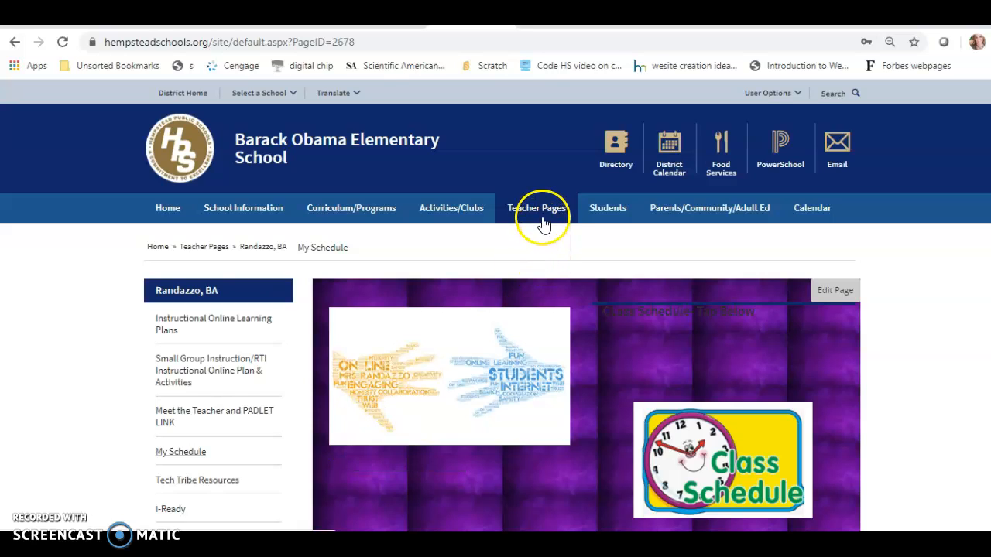
Step: Go to Site Manager > Teacher Pages and open the teacher's own section workspace
{"action": "left_click", "coordinate": [799, 95]}
{"action": "left_click", "coordinate": [740, 120]}
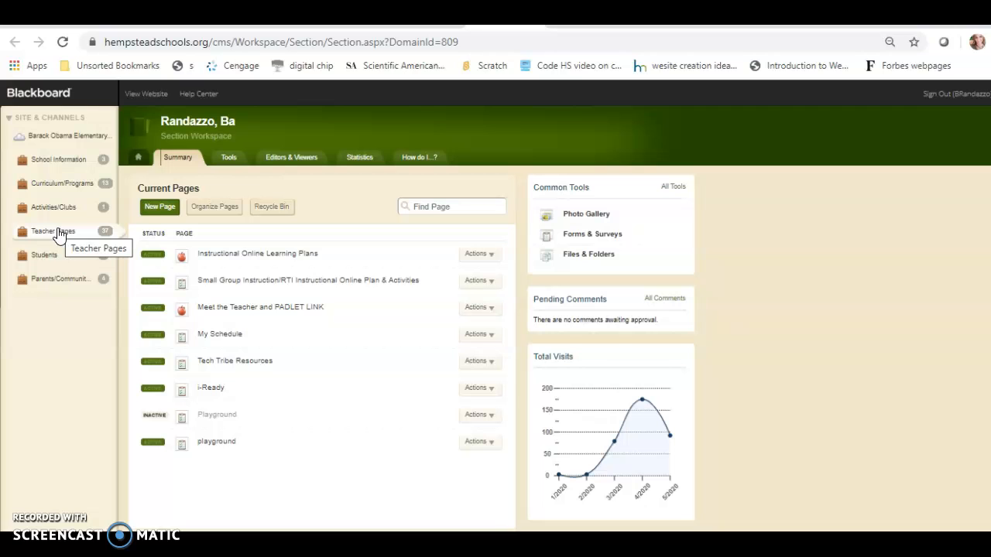
{"action": "left_click", "coordinate": [59, 234]}
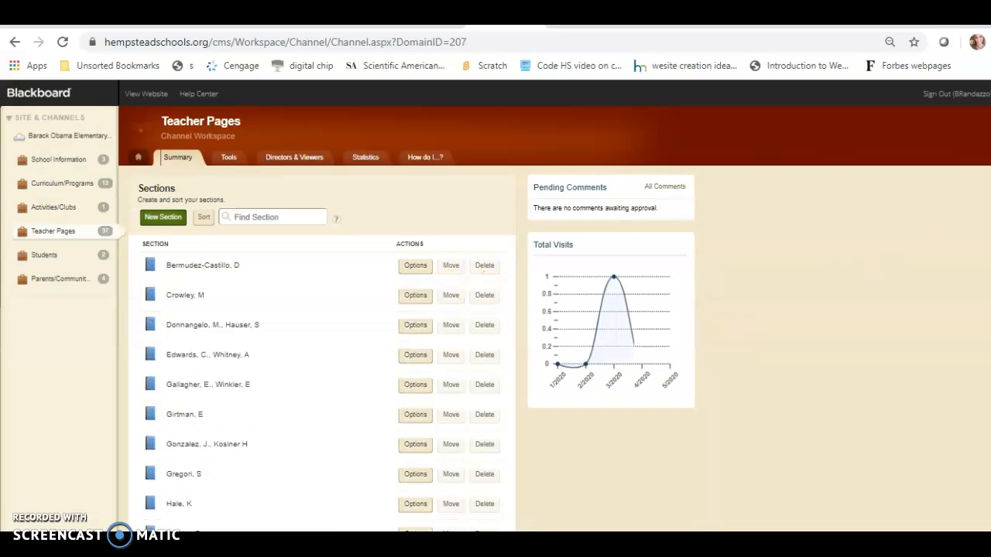
{"action": "scroll", "coordinate": [468, 462], "scroll_direction": "down", "scroll_amount": 5}
{"action": "left_click", "coordinate": [468, 462]}
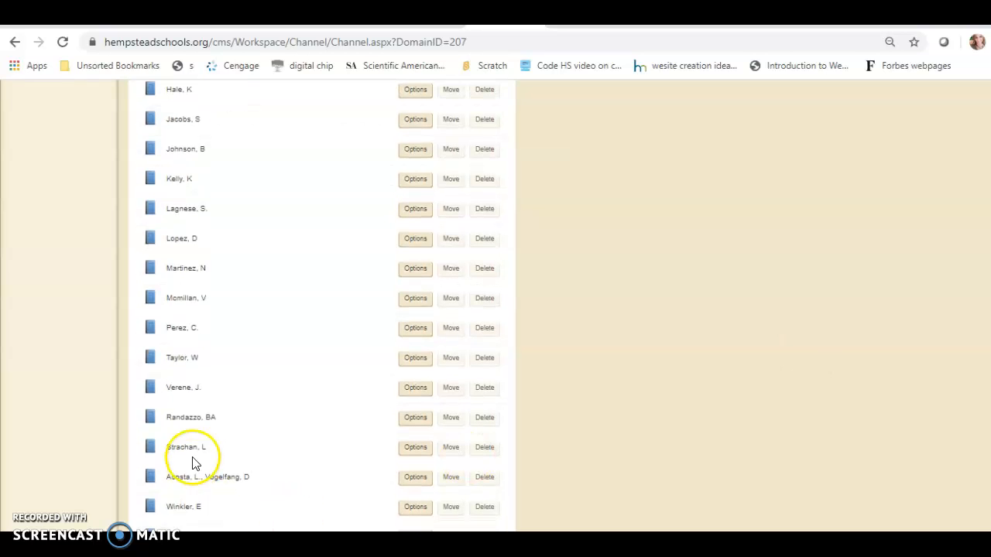
{"action": "left_click", "coordinate": [199, 422]}
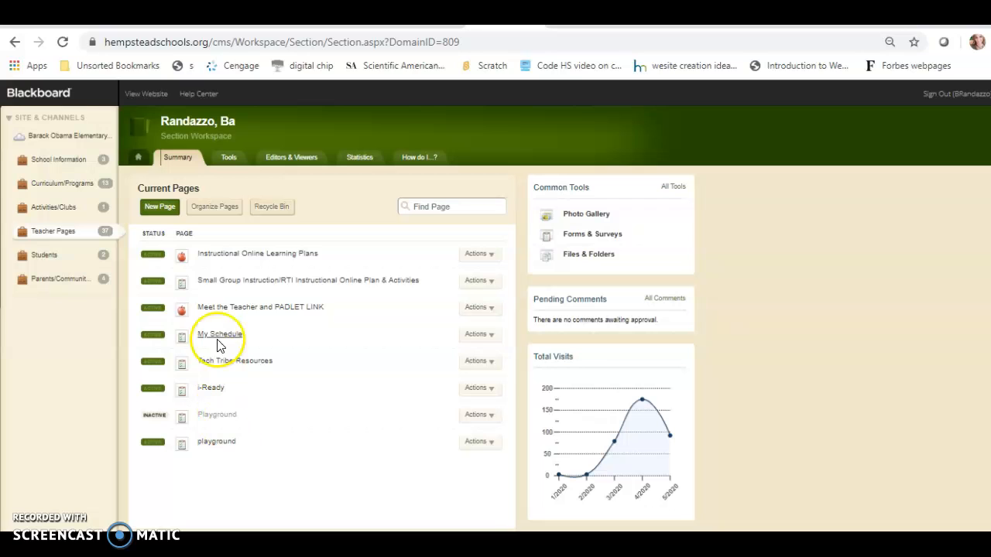
Step: Open the playground page and edit its Memorial Day Plans content app
{"action": "left_click", "coordinate": [216, 443]}
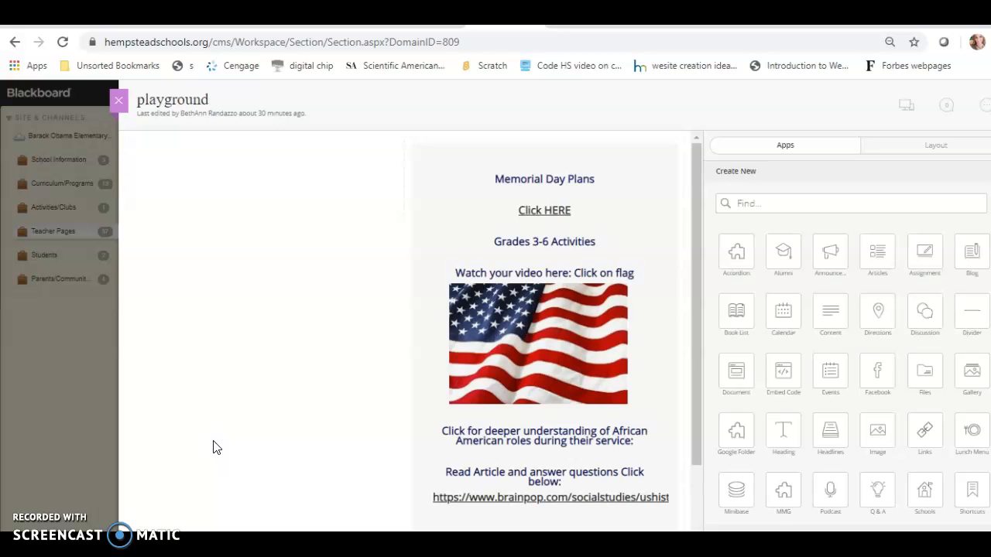
{"action": "mouse_move", "coordinate": [471, 267]}
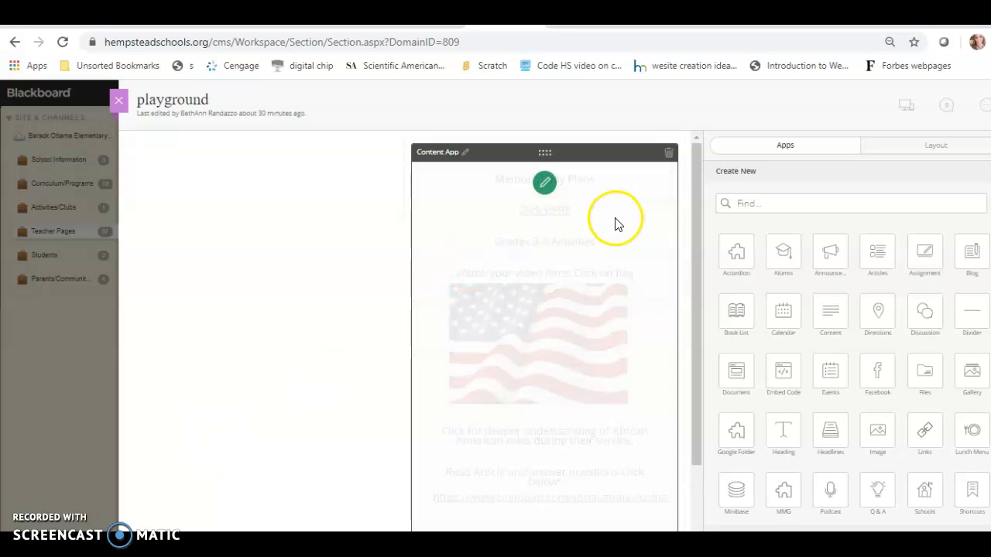
{"action": "left_click", "coordinate": [545, 182]}
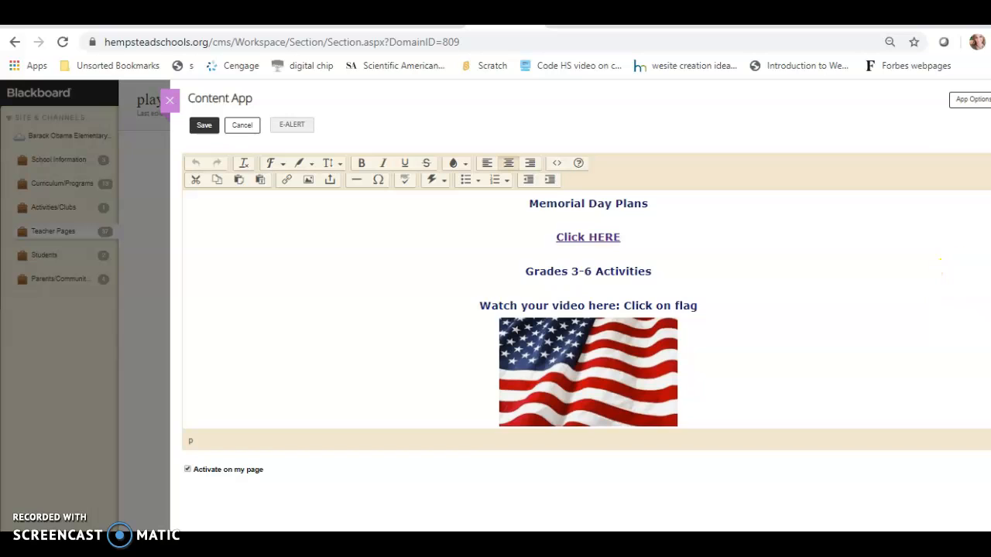
Step: Add blank lines after the last article link, then open a new browser tab
{"action": "scroll", "coordinate": [588, 310], "scroll_direction": "down", "scroll_amount": 2}
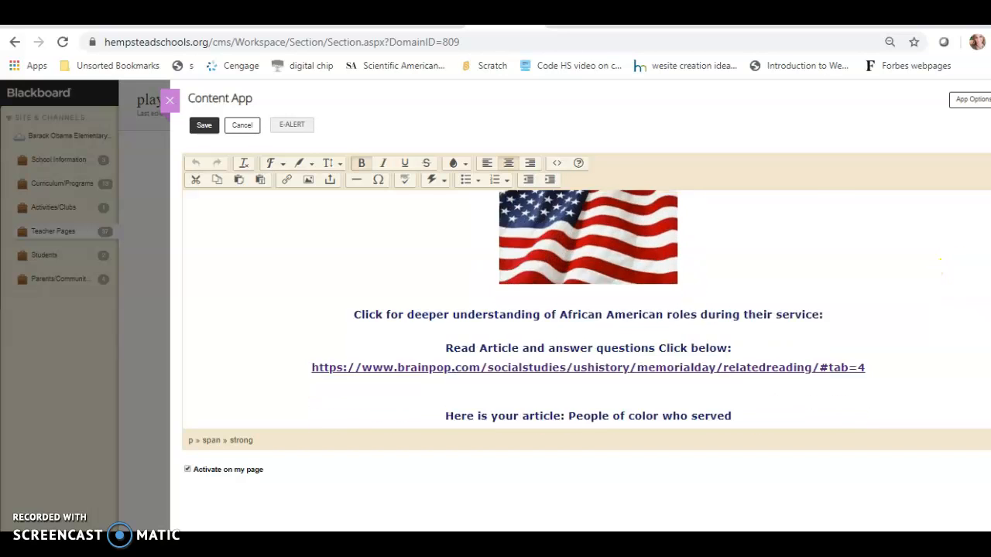
{"action": "left_click", "coordinate": [901, 416]}
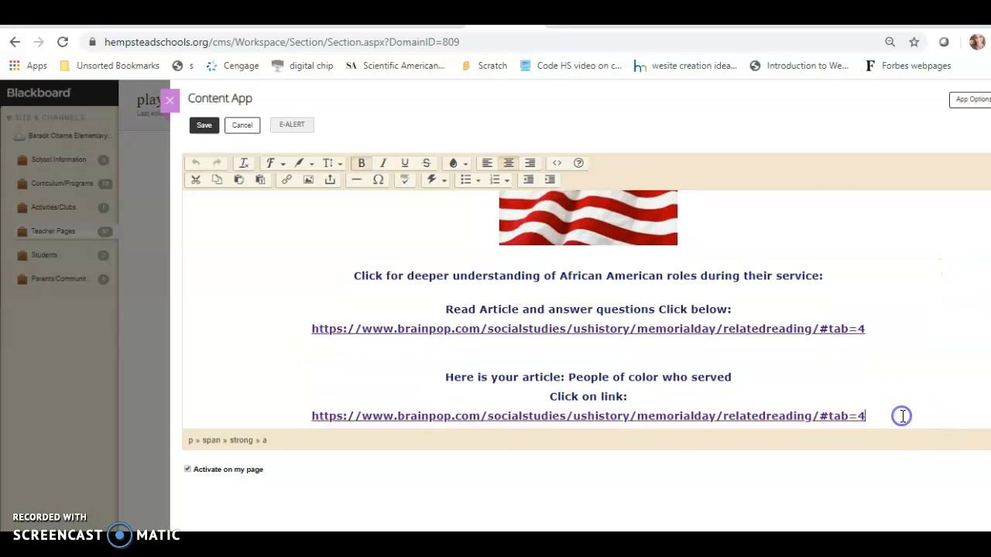
{"action": "key", "text": "Return"}
{"action": "key", "text": "Return"}
{"action": "key", "text": "Return"}
{"action": "key", "text": "Return"}
{"action": "key", "text": "Return"}
{"action": "key", "text": "Return"}
{"action": "key", "text": "Return"}
{"action": "key", "text": "Return"}
{"action": "key", "text": "Return"}
{"action": "key", "text": "Return"}
{"action": "key", "text": "Return"}
{"action": "key", "text": "Return"}
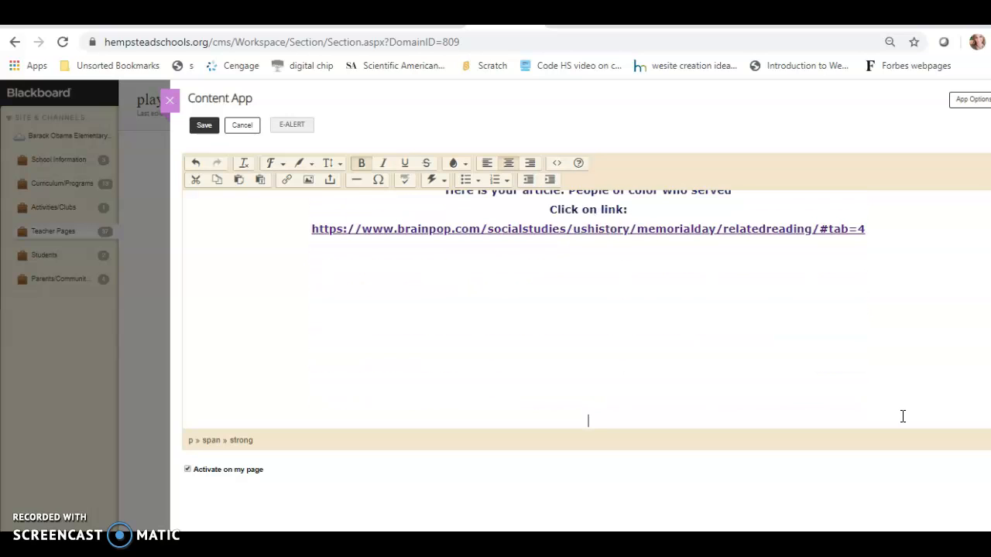
{"action": "key", "text": "Return"}
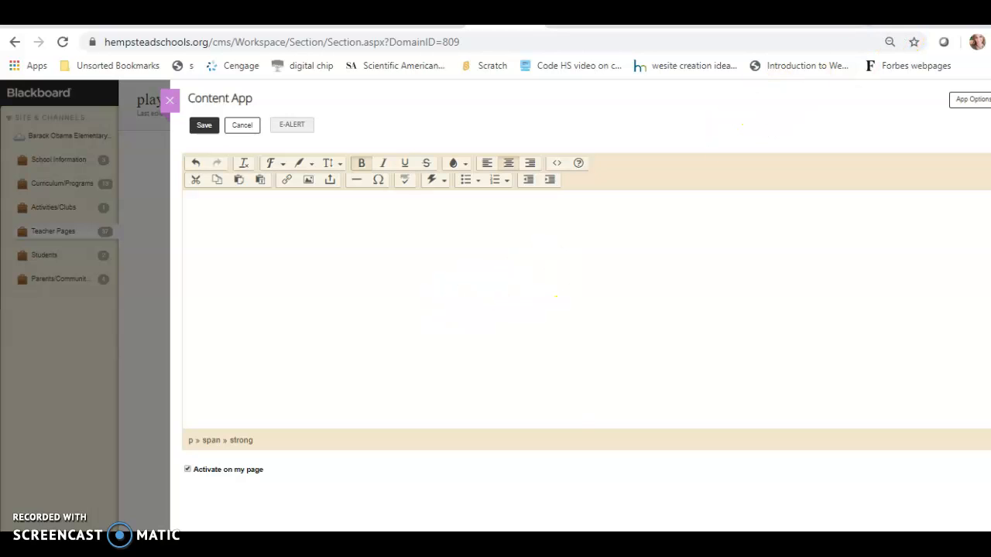
{"action": "key", "text": "ctrl+t"}
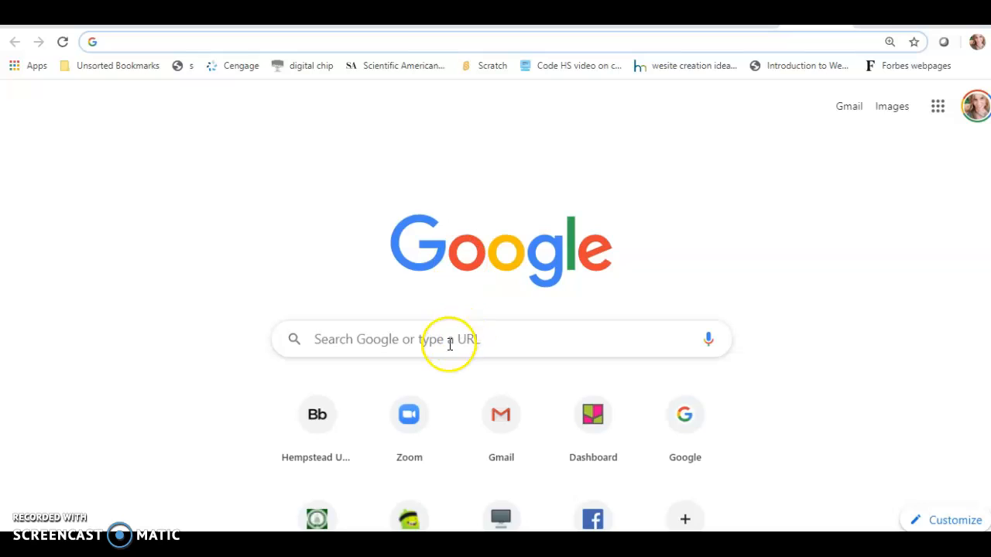
Step: Go to Youtube.com in the new tab
{"action": "left_click", "coordinate": [447, 346]}
{"action": "type", "text": "You"}
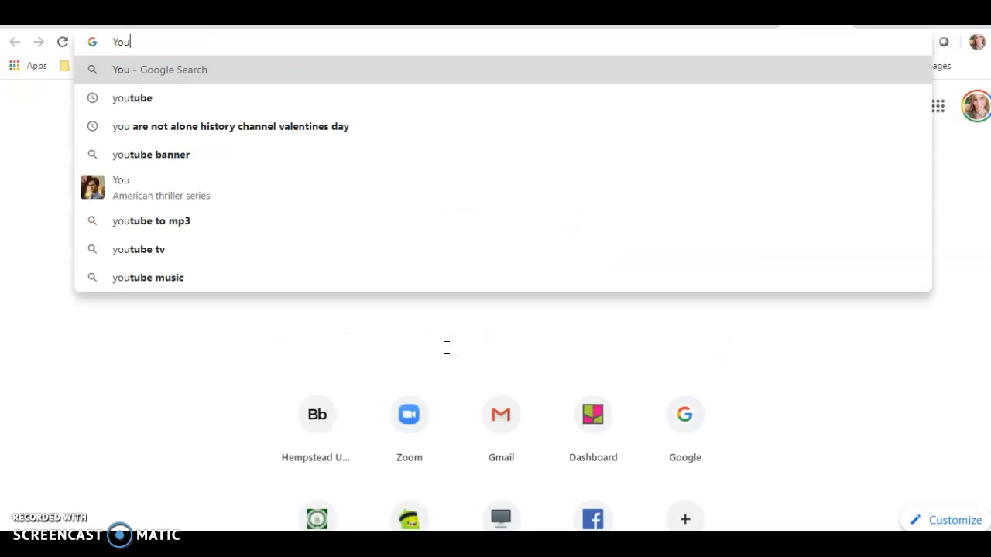
{"action": "type", "text": "tube"}
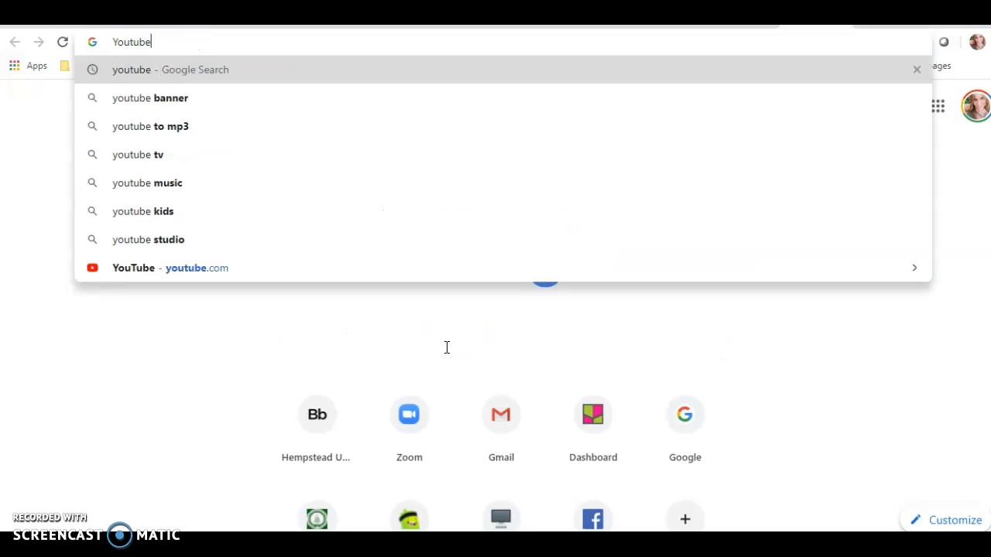
{"action": "type", "text": ".com"}
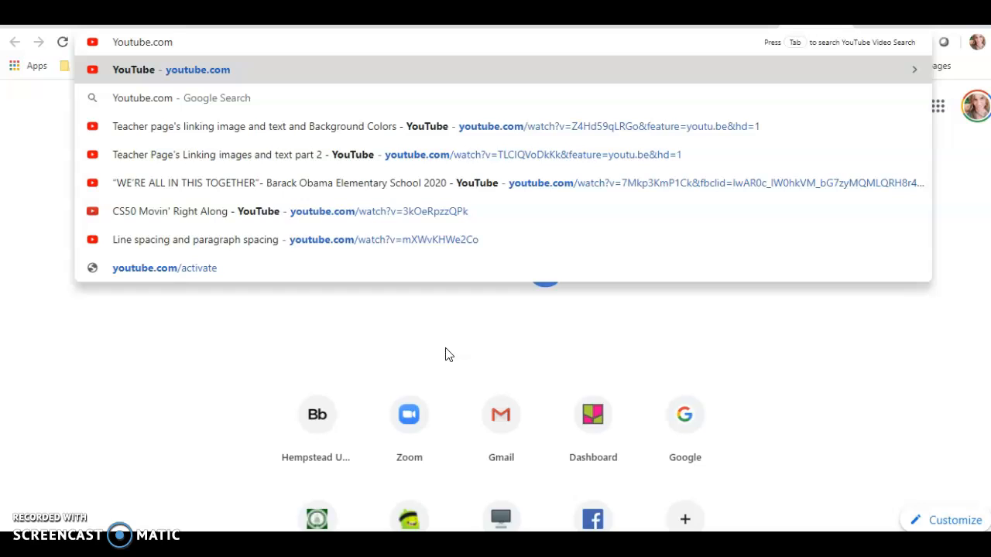
{"action": "key", "text": "Return"}
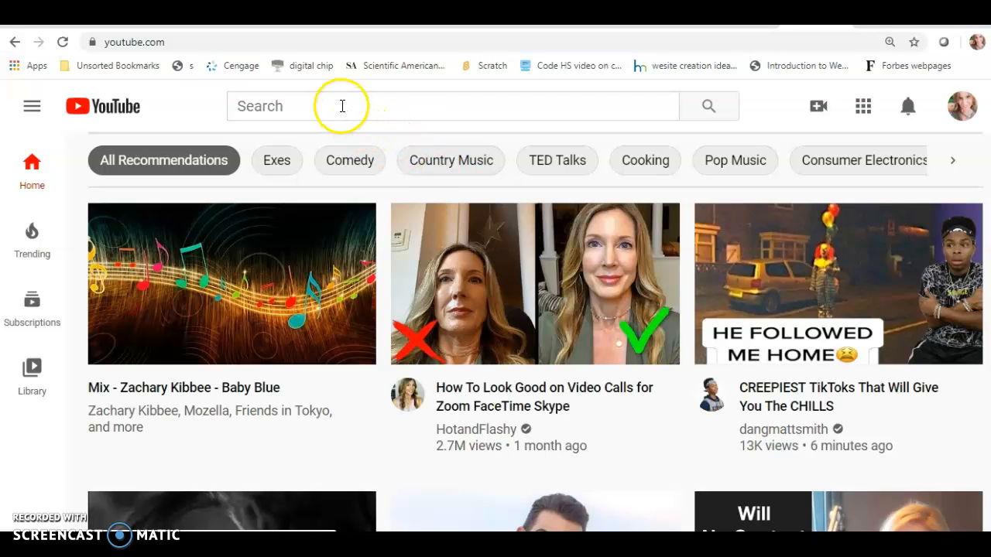
Step: Enter the search 'teacher page's link' in YouTube's search box
{"action": "left_click", "coordinate": [342, 106]}
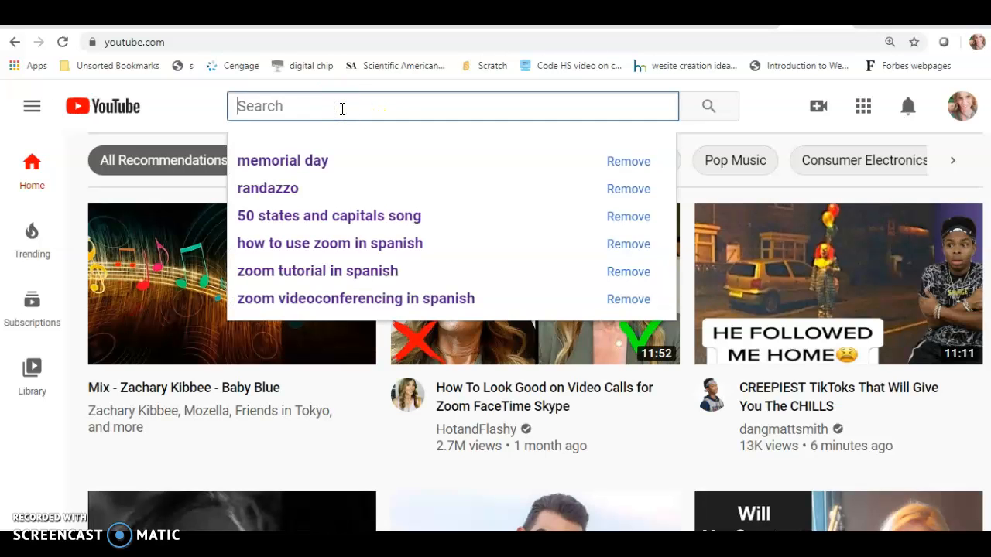
{"action": "type", "text": "tea"}
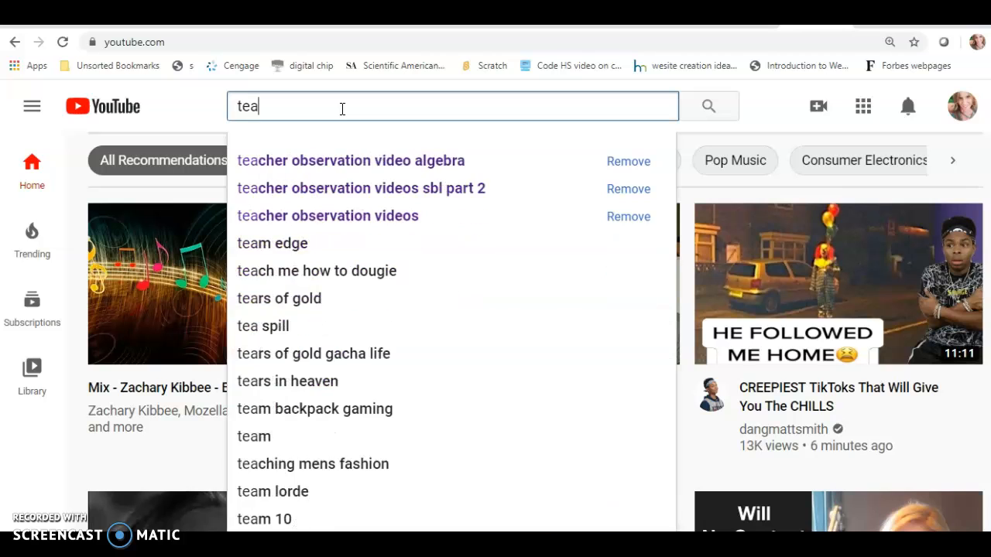
{"action": "type", "text": "cher pages"}
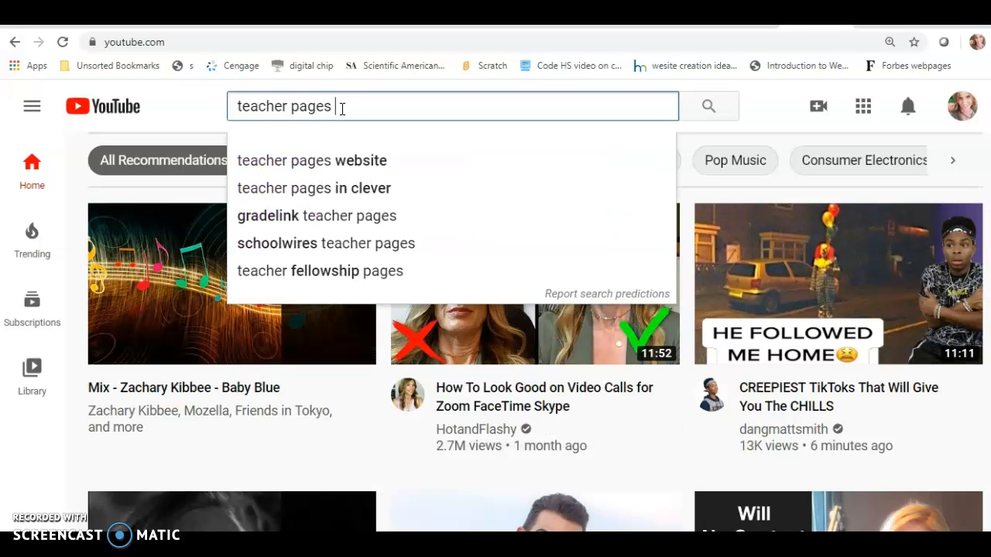
{"action": "key", "text": "BackSpace"}
{"action": "key", "text": "BackSpace"}
{"action": "type", "text": "'s link"}
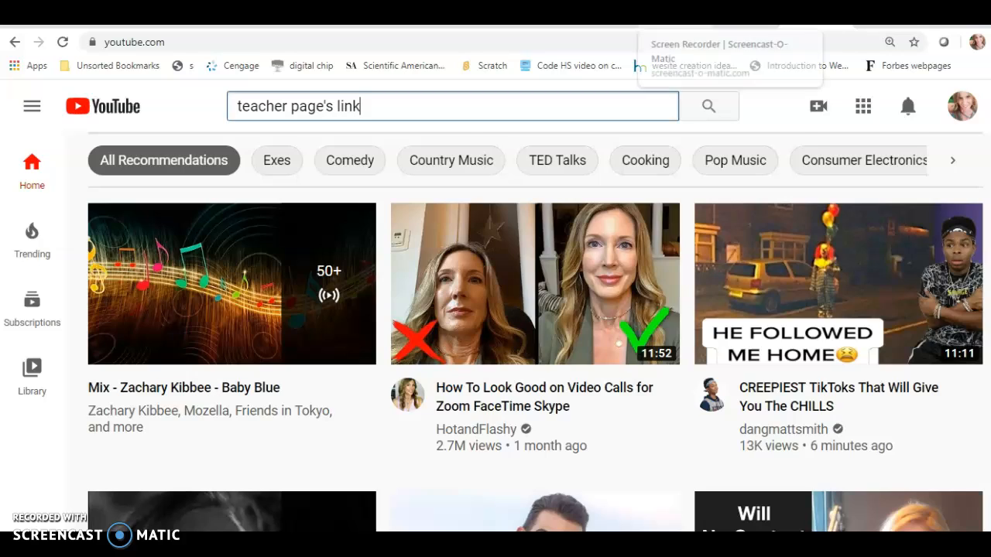
Step: Load 'Teacher Page's Linking images and text part 2' from its copied URL, paused at the start
{"action": "left_click", "coordinate": [675, 21]}
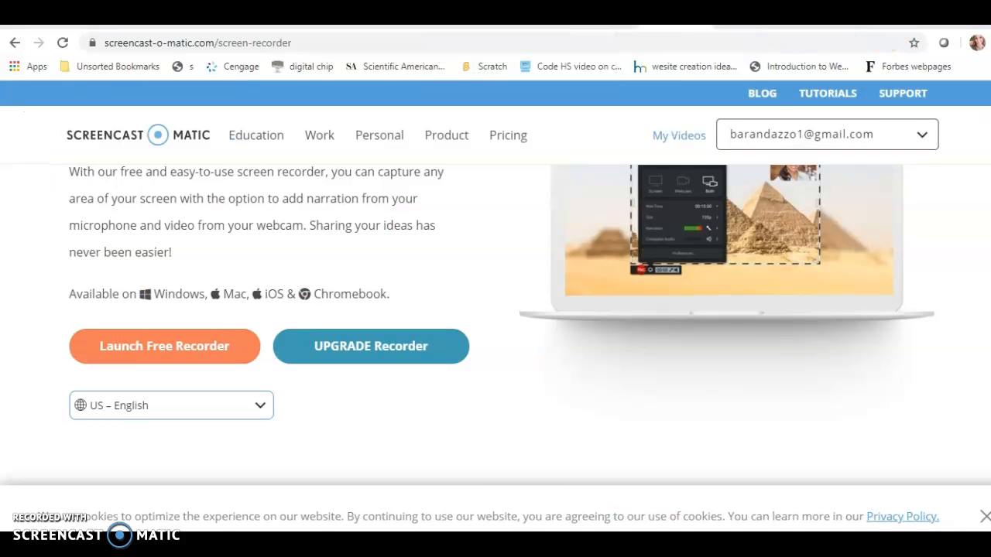
{"action": "left_click", "coordinate": [504, 21]}
{"action": "left_click", "coordinate": [461, 41]}
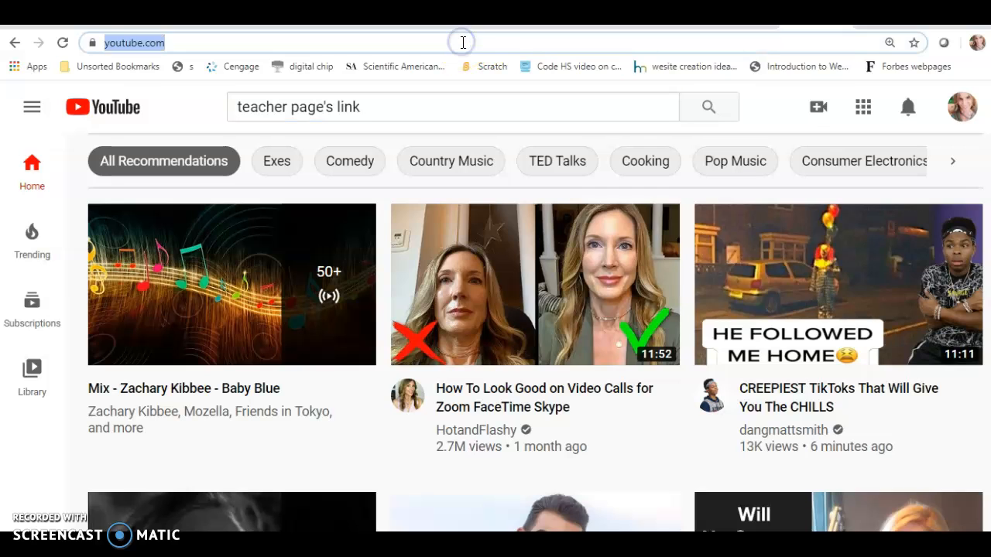
{"action": "type", "text": "https://www.youtube.com/watch?v=TLCIQVoDkKk&feature=youtu.be&hd=1"}
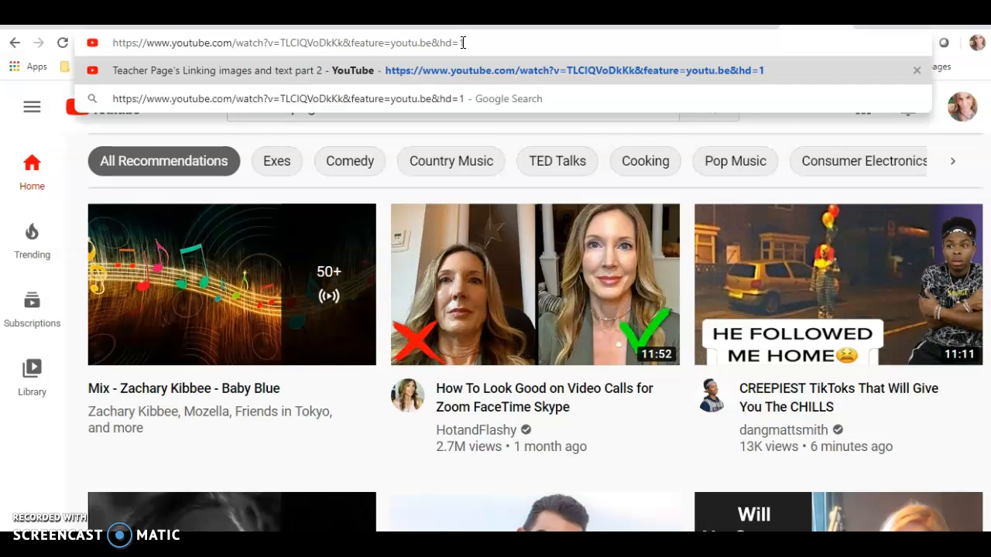
{"action": "key", "text": "Return"}
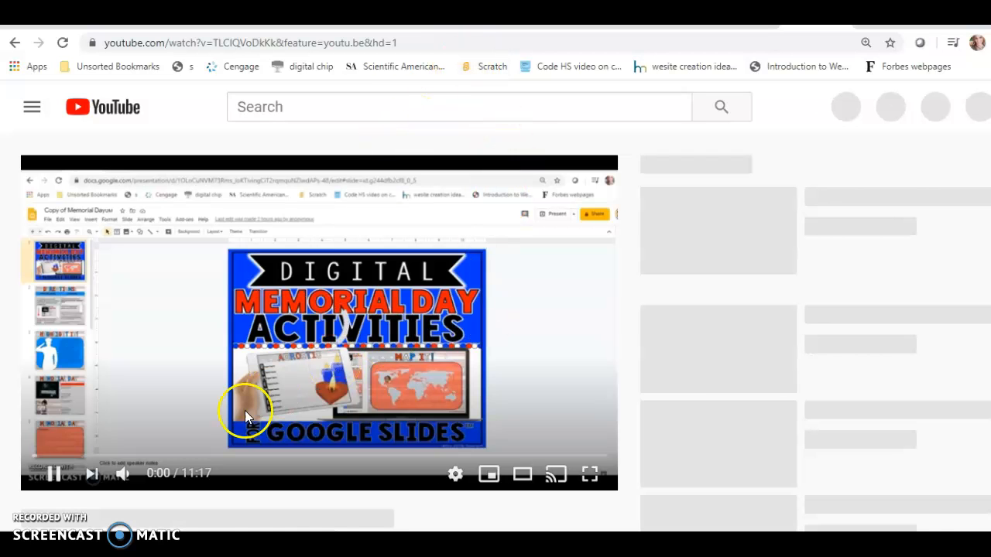
{"action": "left_click", "coordinate": [53, 474]}
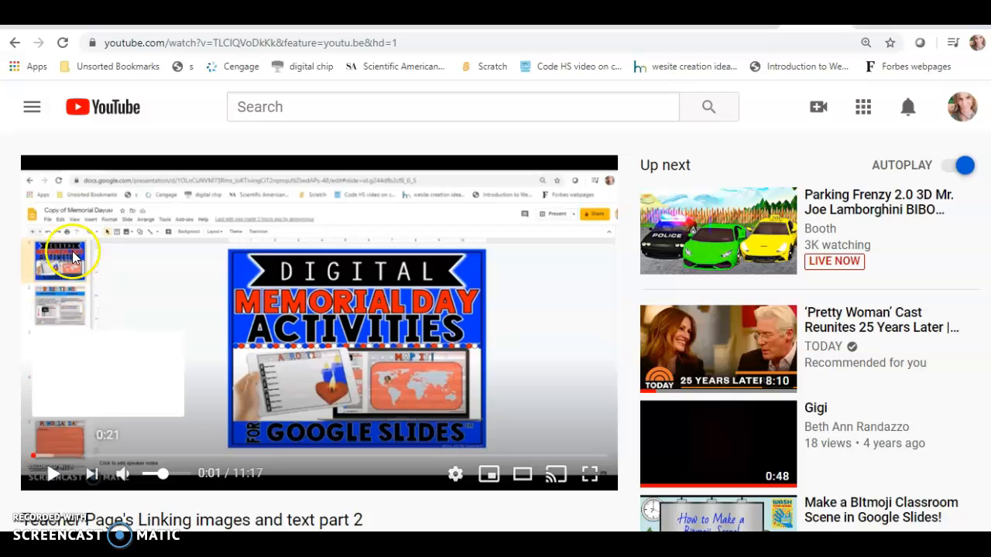
{"action": "left_click", "coordinate": [409, 43]}
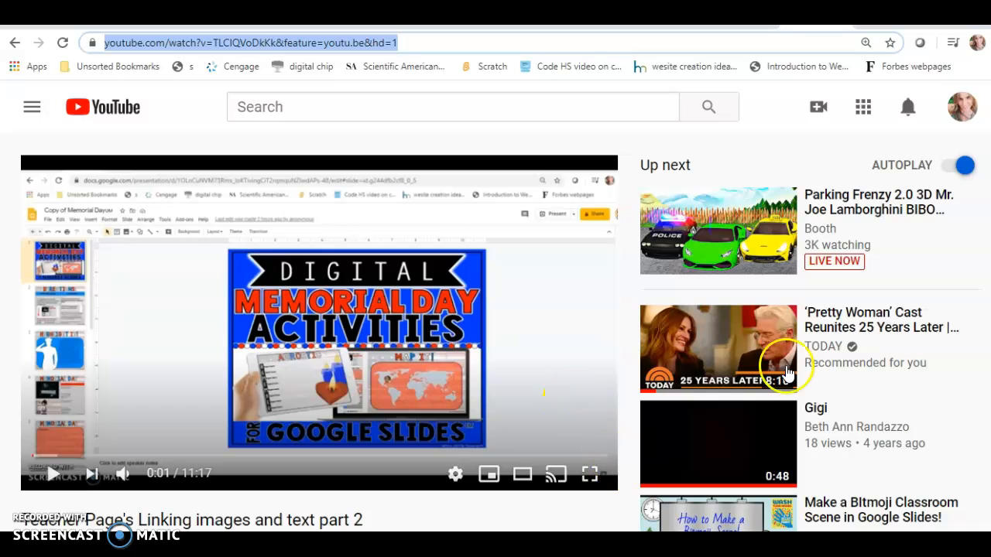
{"action": "scroll", "coordinate": [545, 392], "scroll_direction": "down", "scroll_amount": 3}
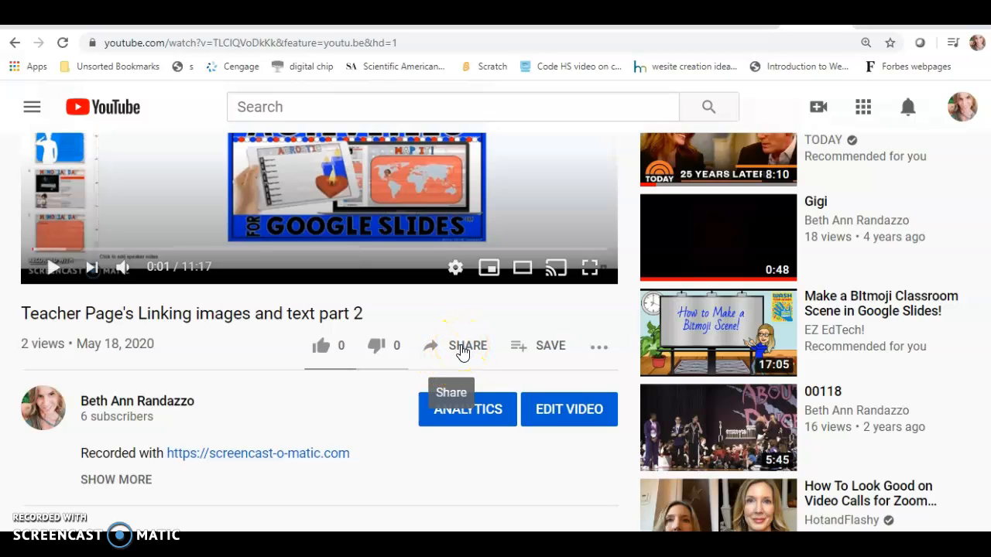
Step: Open the video's Share > Embed code and attempt to select the iframe snippet
{"action": "left_click", "coordinate": [463, 350]}
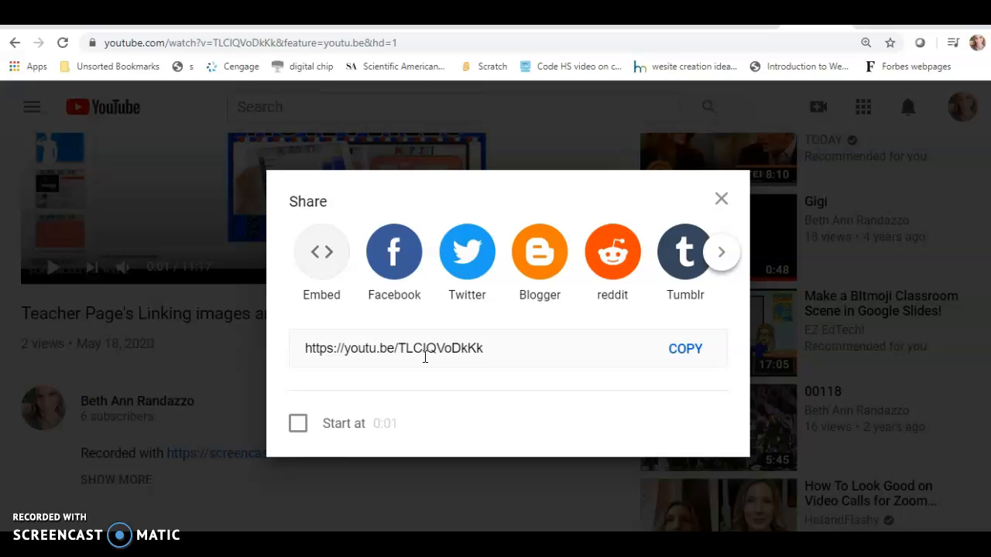
{"action": "left_click", "coordinate": [330, 256]}
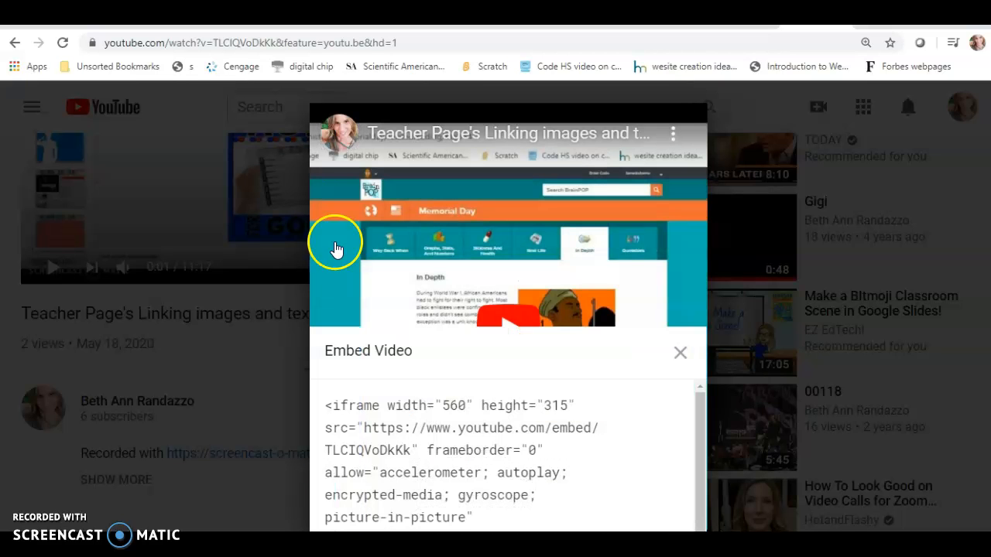
{"action": "left_click_drag", "start_coordinate": [705, 412], "coordinate": [702, 454]}
{"action": "left_click", "coordinate": [624, 480]}
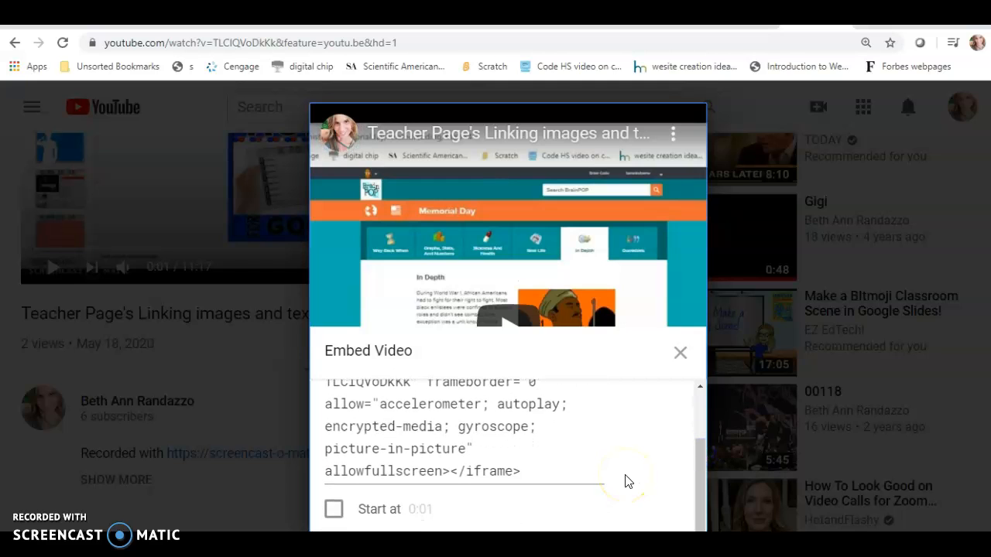
{"action": "left_click_drag", "start_coordinate": [604, 477], "coordinate": [290, 381]}
{"action": "left_click", "coordinate": [290, 378]}
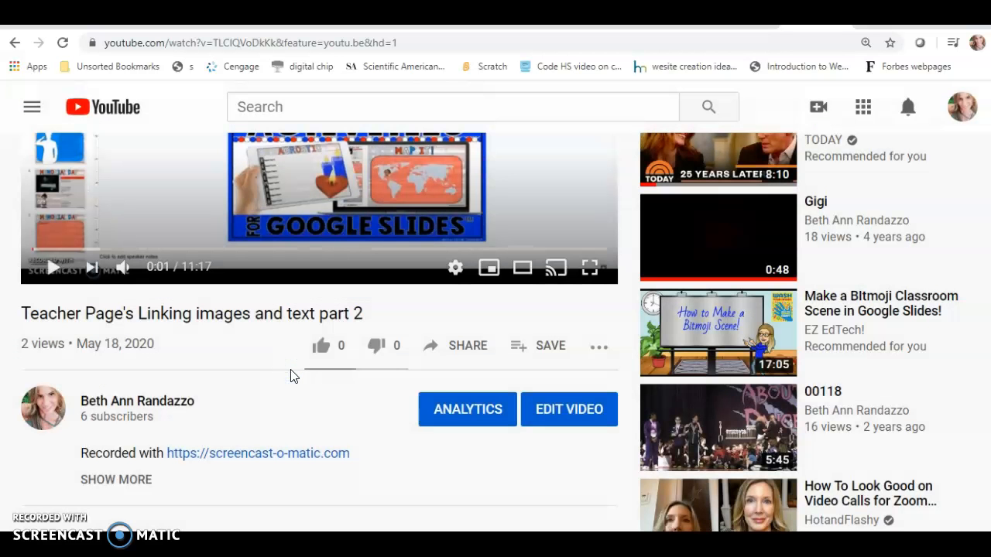
{"action": "left_click", "coordinate": [457, 347]}
{"action": "left_click", "coordinate": [322, 254]}
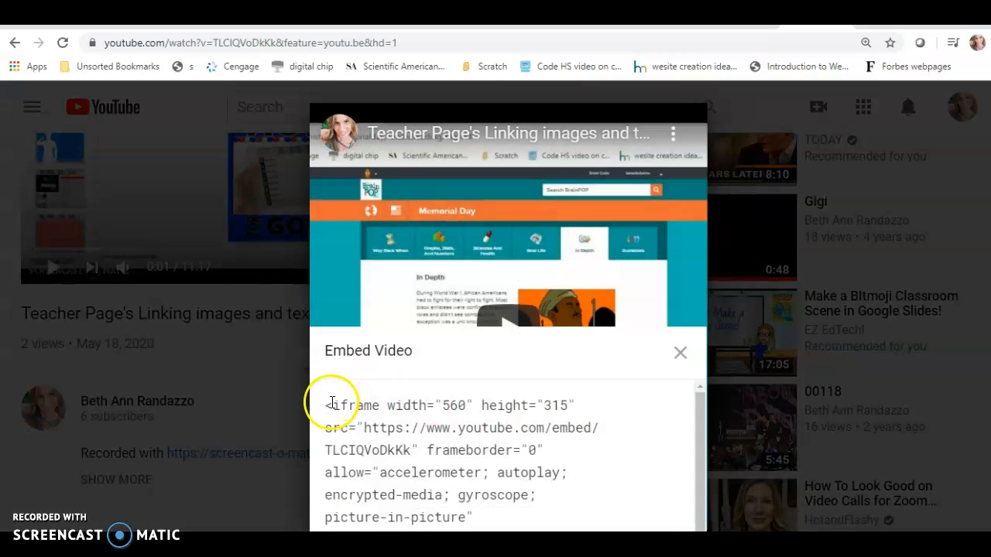
{"action": "left_click_drag", "start_coordinate": [325, 405], "coordinate": [521, 542]}
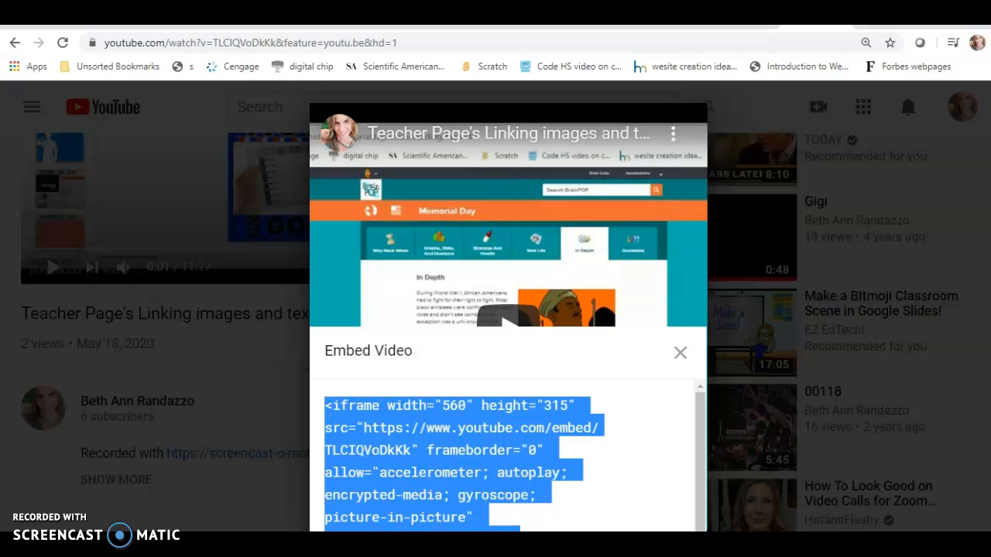
{"action": "key", "text": "Escape"}
Step: Reopen the Embed dialog and select the entire 560×315 iframe embed code
{"action": "left_click", "coordinate": [469, 349]}
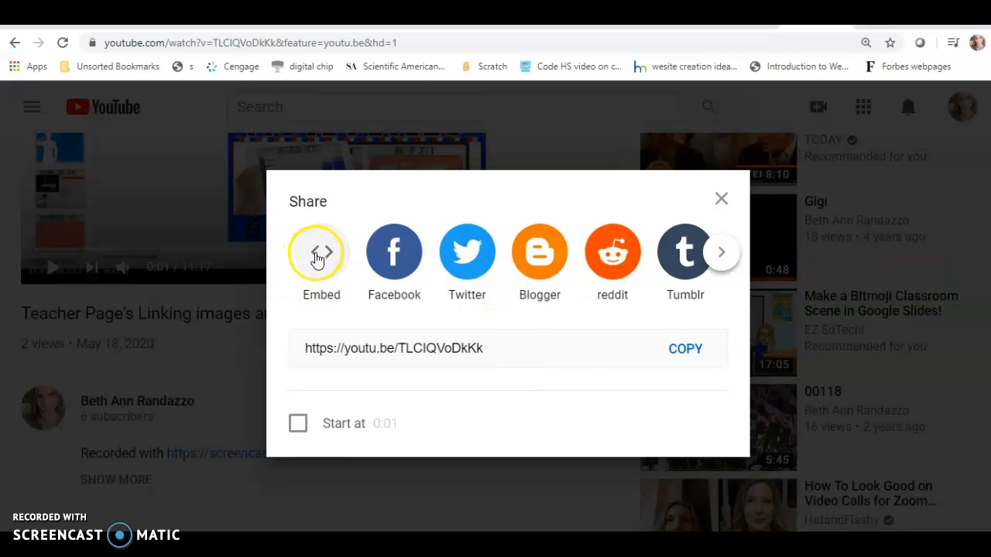
{"action": "left_click", "coordinate": [321, 254]}
{"action": "scroll", "coordinate": [688, 399], "scroll_direction": "down", "scroll_amount": 2}
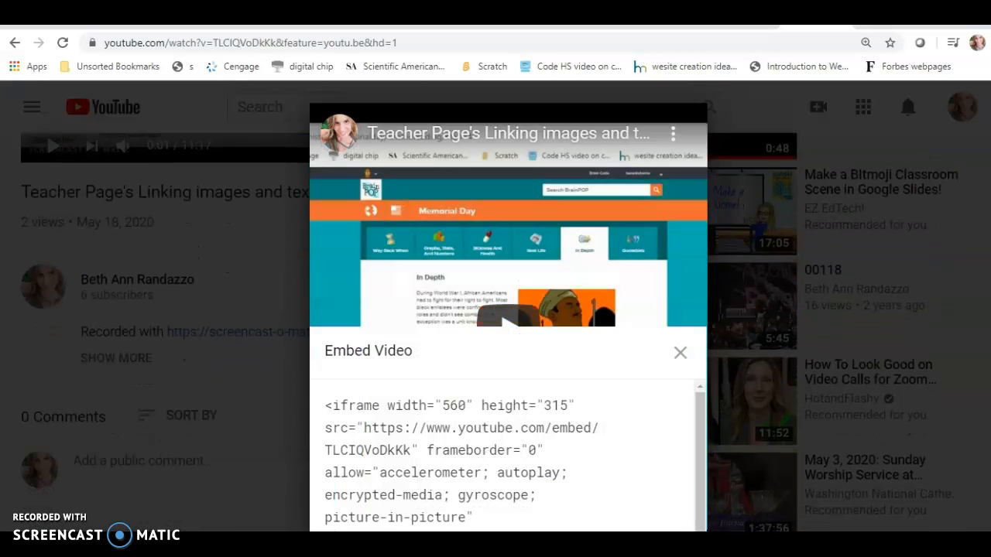
{"action": "left_click_drag", "start_coordinate": [699, 401], "coordinate": [708, 427]}
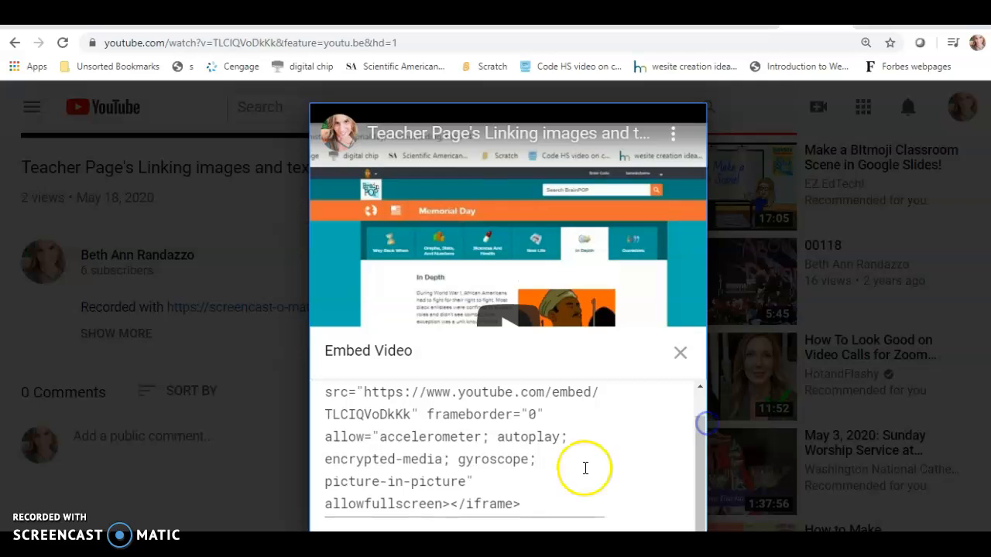
{"action": "left_click", "coordinate": [549, 501]}
{"action": "left_click_drag", "start_coordinate": [549, 501], "coordinate": [320, 397]}
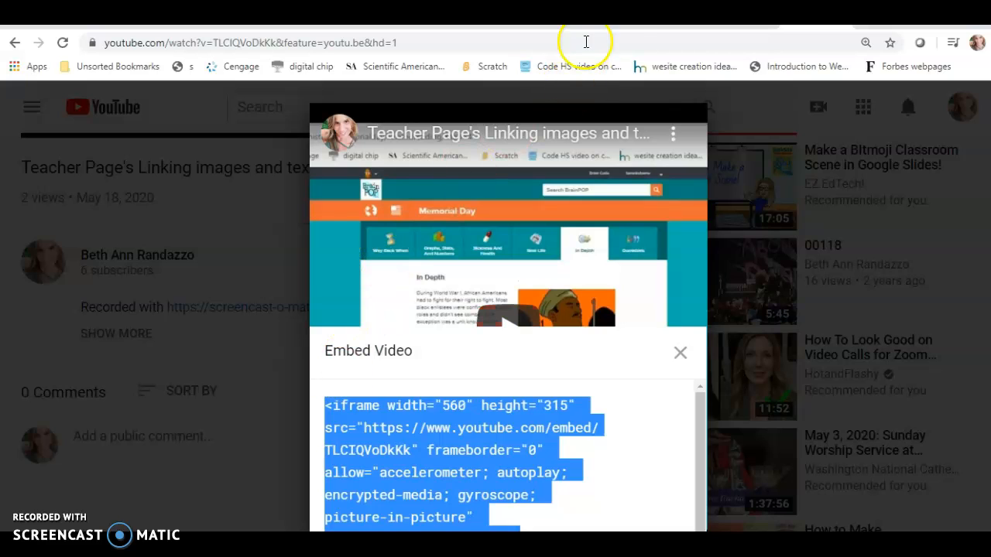
Step: Back in the page editor, put the caret on the top line, keeping it centre-aligned
{"action": "left_click", "coordinate": [466, 27]}
{"action": "left_click", "coordinate": [434, 261]}
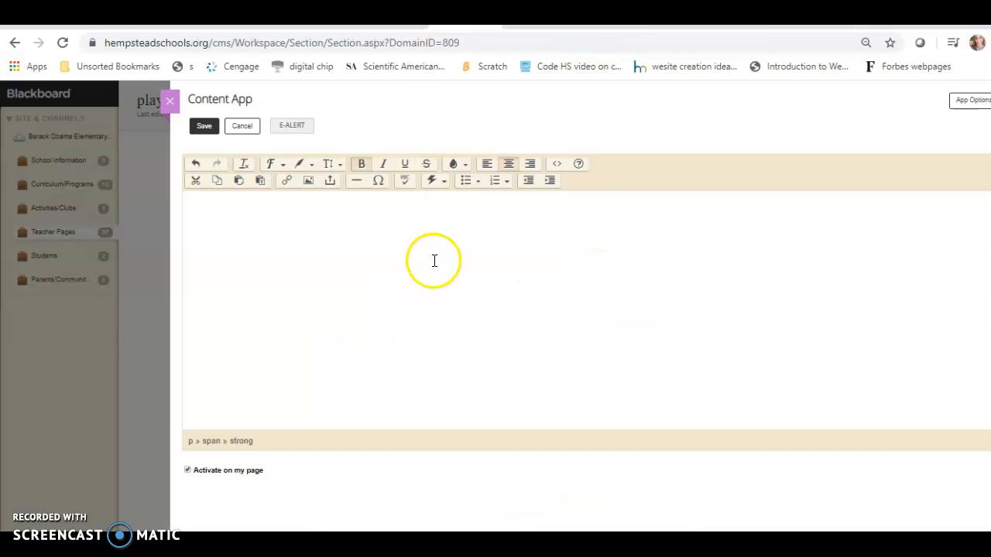
{"action": "left_click", "coordinate": [409, 229]}
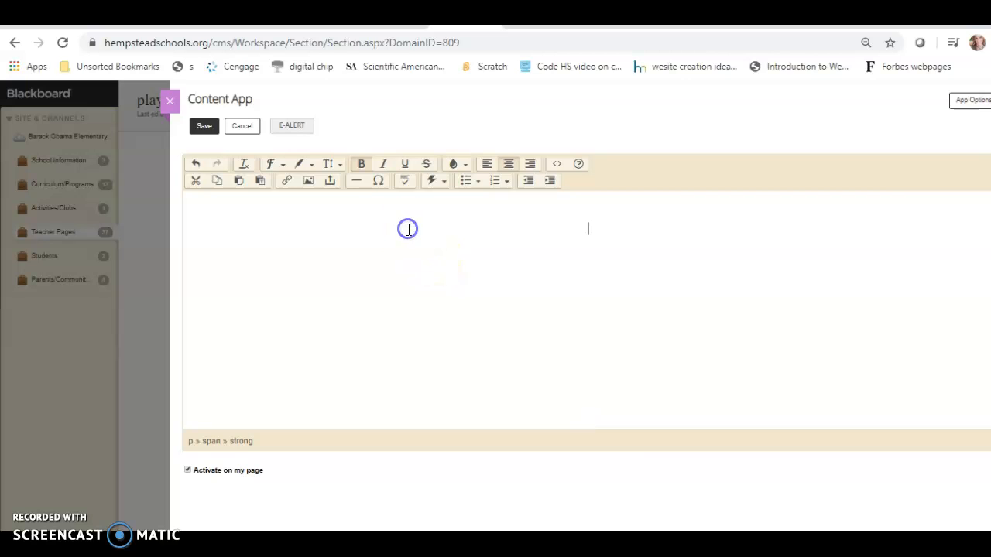
{"action": "left_click", "coordinate": [509, 164]}
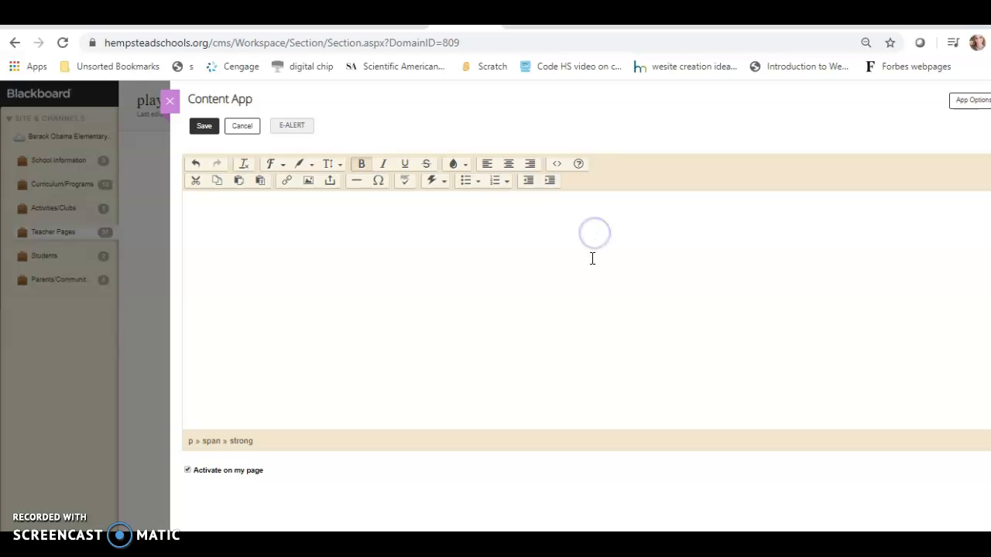
{"action": "left_click", "coordinate": [511, 166]}
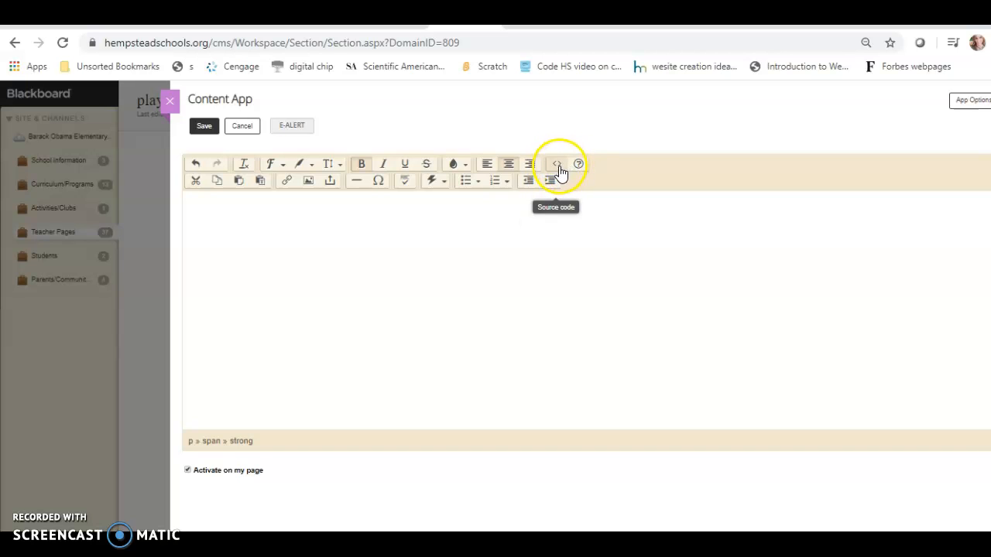
Step: Replace the block's HTML source with the pasted YouTube iframe embed code and apply it
{"action": "left_click", "coordinate": [559, 167]}
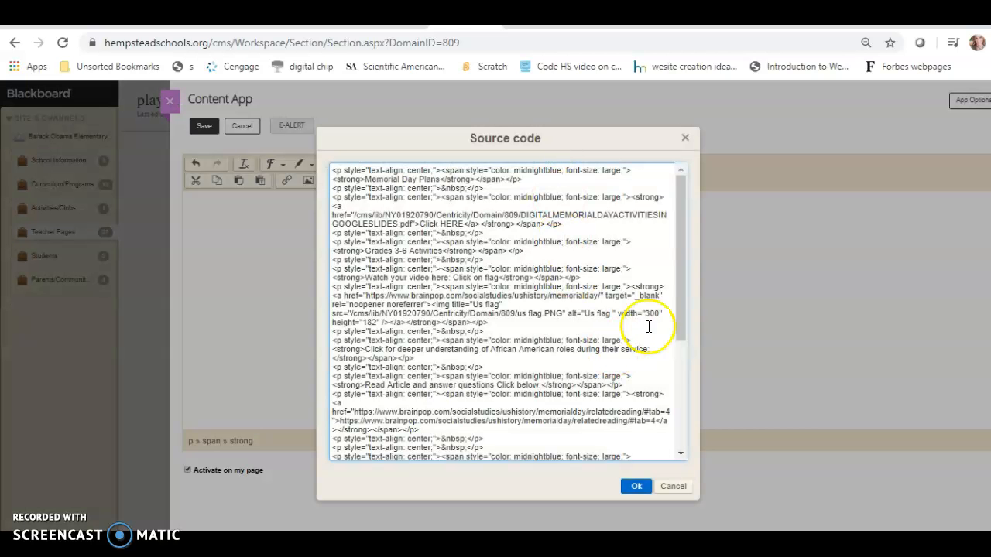
{"action": "left_click_drag", "start_coordinate": [679, 301], "coordinate": [699, 439]}
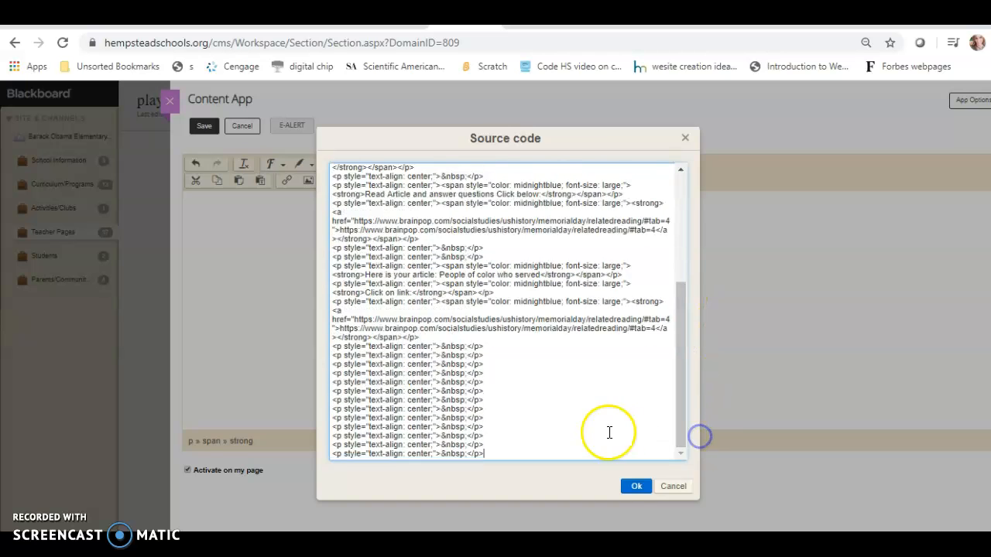
{"action": "left_click_drag", "start_coordinate": [516, 451], "coordinate": [309, 166]}
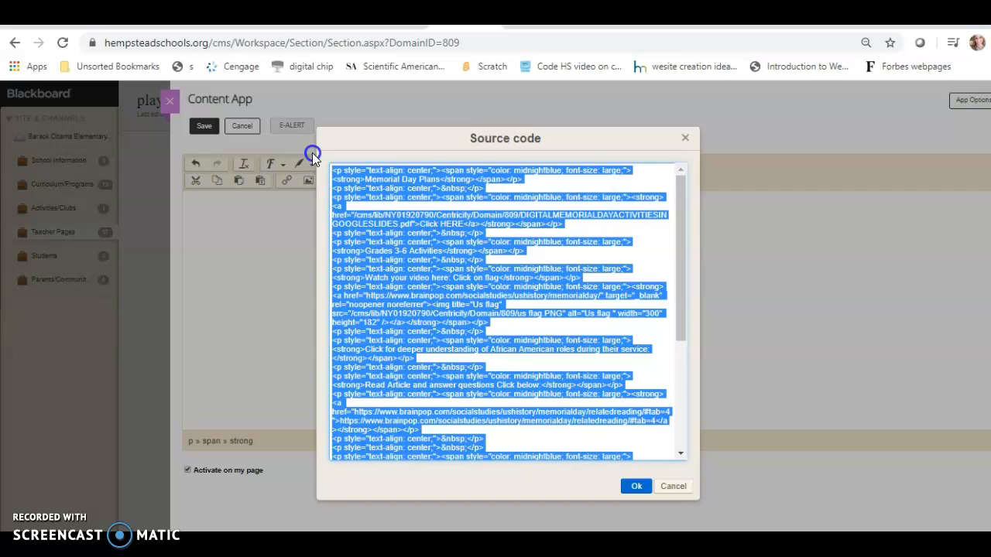
{"action": "key", "text": "BackSpace"}
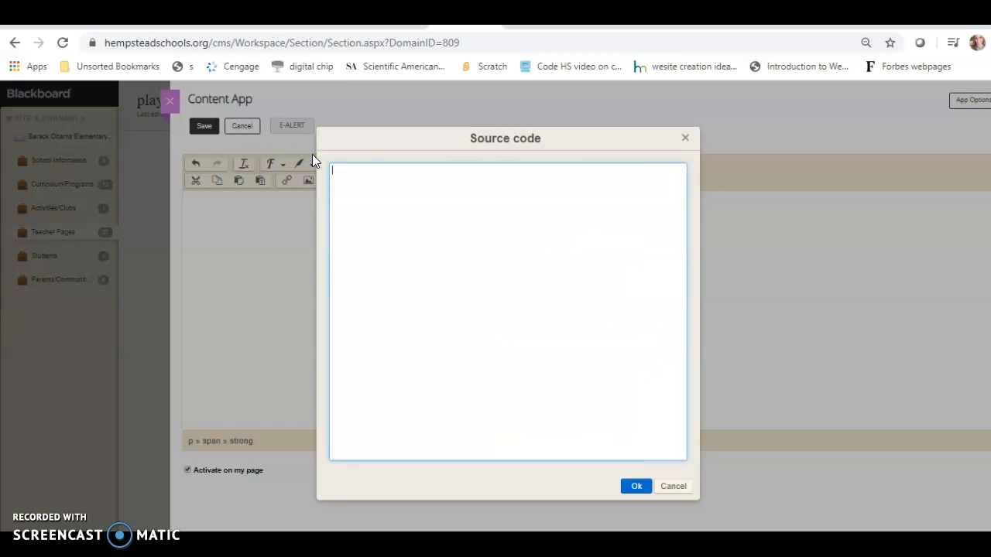
{"action": "left_click", "coordinate": [357, 179]}
{"action": "key", "text": "ctrl+v"}
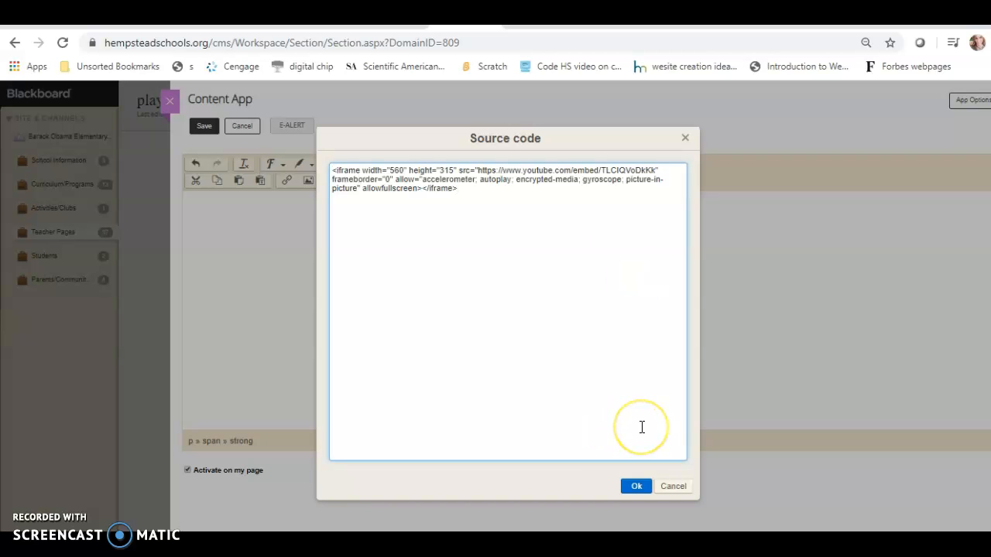
{"action": "left_click", "coordinate": [640, 341]}
{"action": "left_click", "coordinate": [636, 487]}
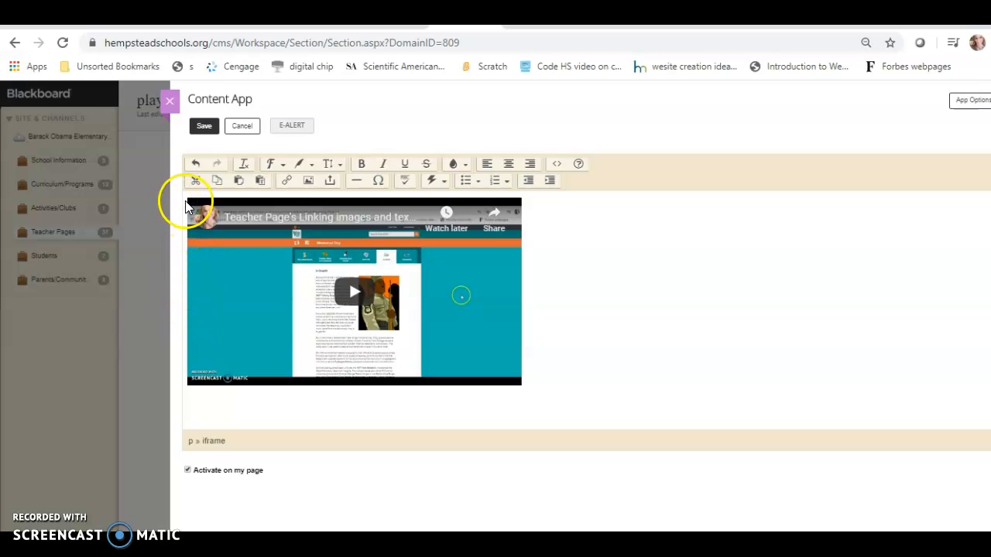
Step: Select the embedded YouTube player and delete it from the content block
{"action": "left_click", "coordinate": [546, 239]}
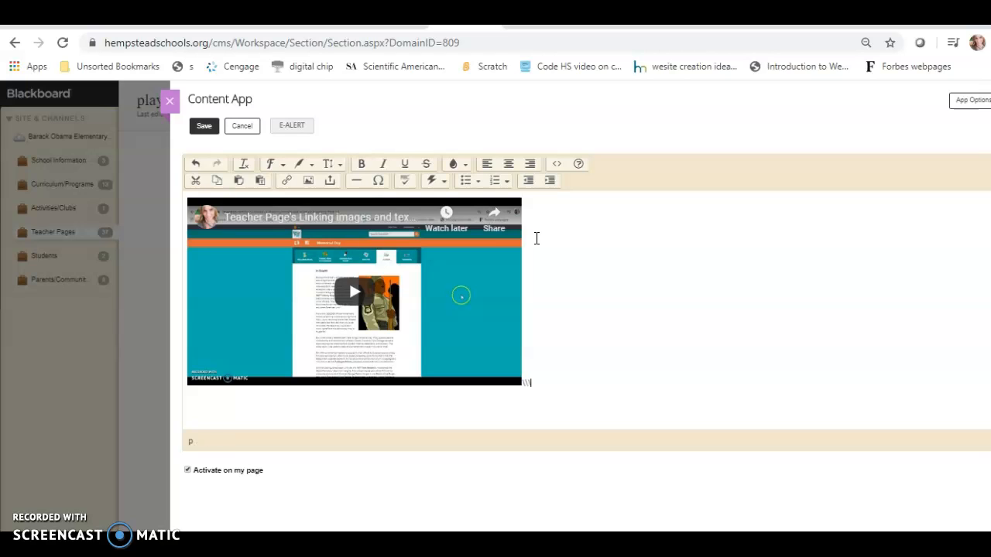
{"action": "left_click", "coordinate": [457, 329]}
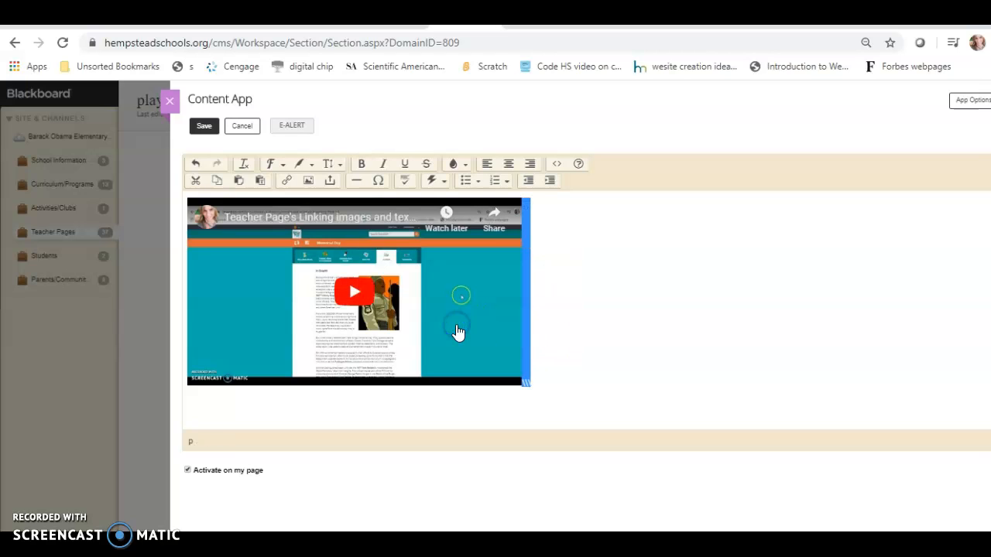
{"action": "key", "text": "Delete"}
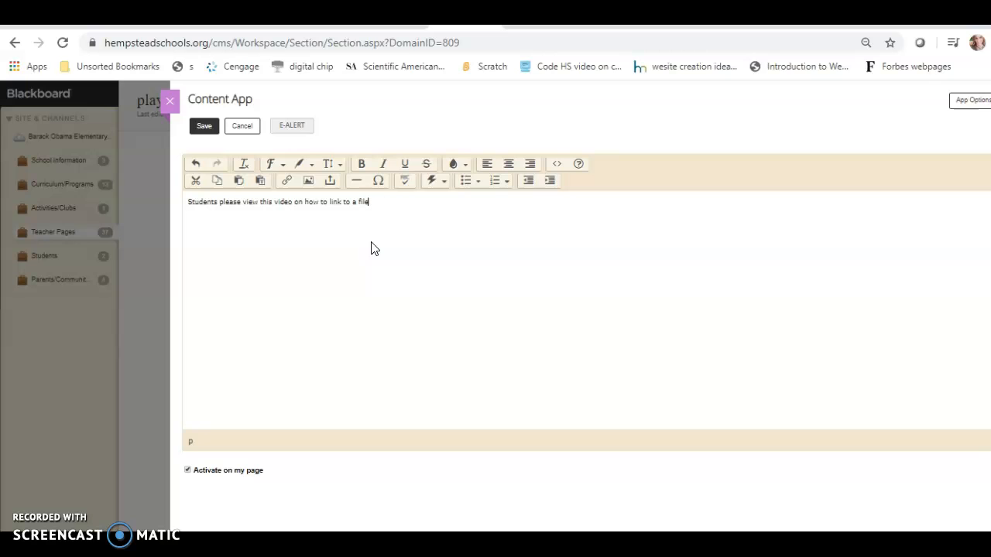
Step: Format the instruction sentence bold, dark blue, large and centred, then start a new line below it
{"action": "left_click_drag", "start_coordinate": [391, 205], "coordinate": [200, 200]}
{"action": "left_click", "coordinate": [361, 163]}
{"action": "left_click", "coordinate": [466, 166]}
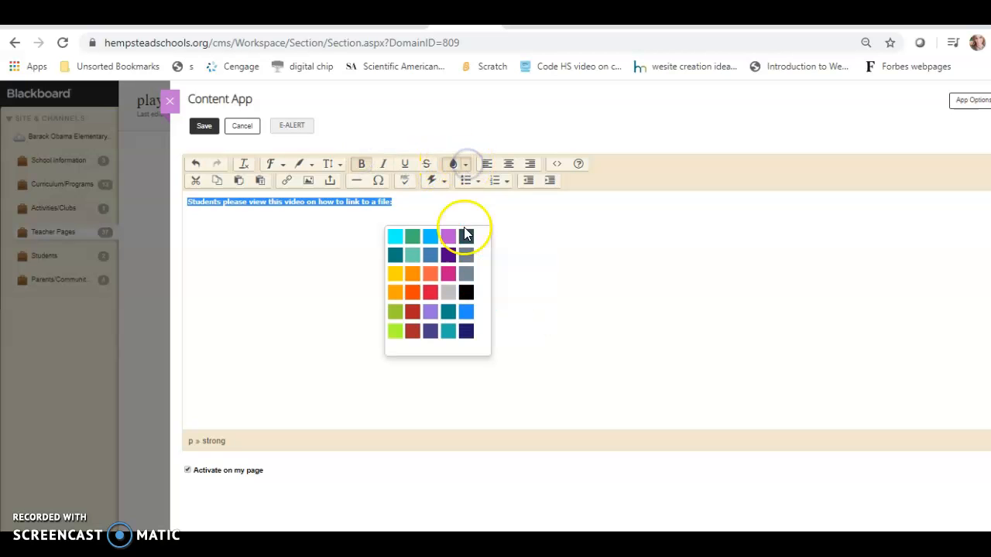
{"action": "left_click", "coordinate": [465, 337]}
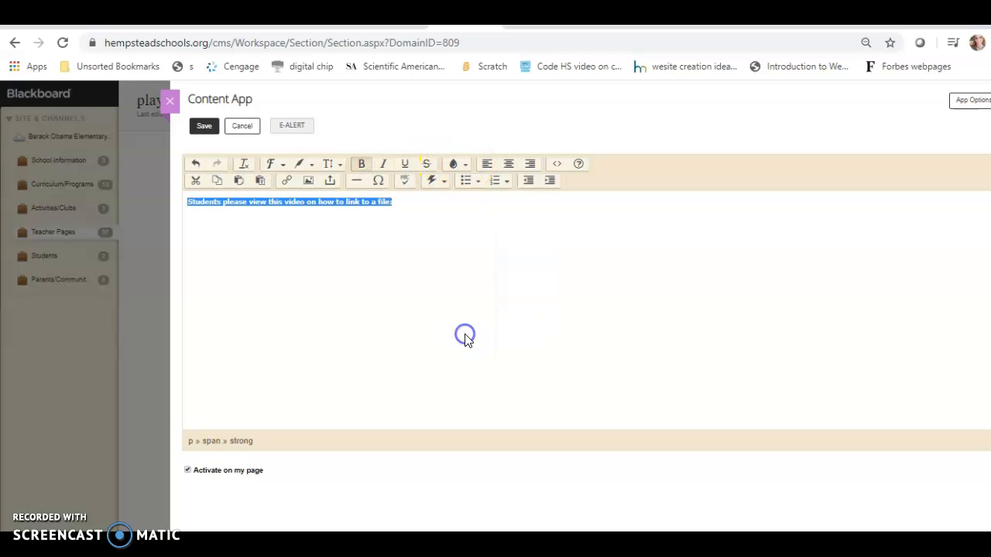
{"action": "left_click", "coordinate": [312, 164]}
{"action": "left_click", "coordinate": [314, 261]}
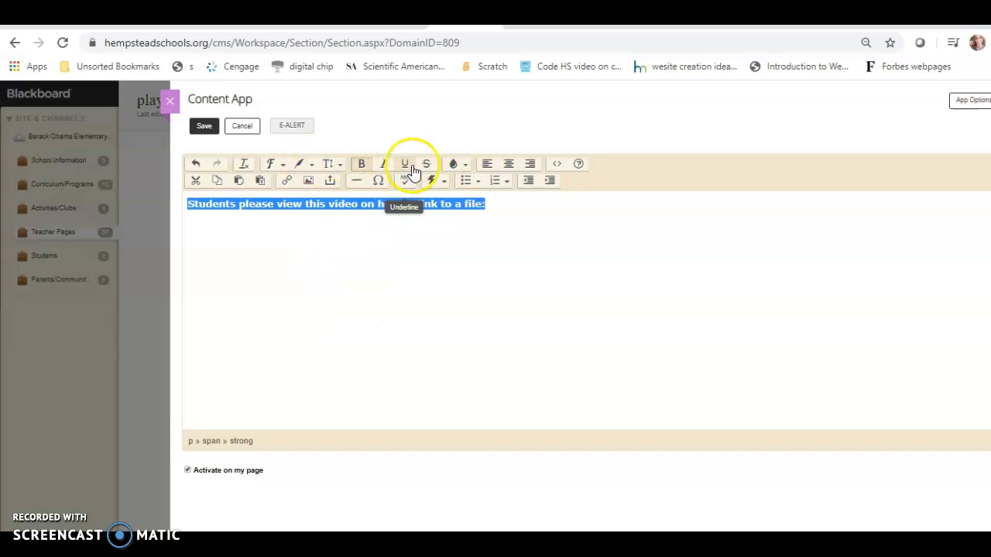
{"action": "left_click", "coordinate": [510, 166]}
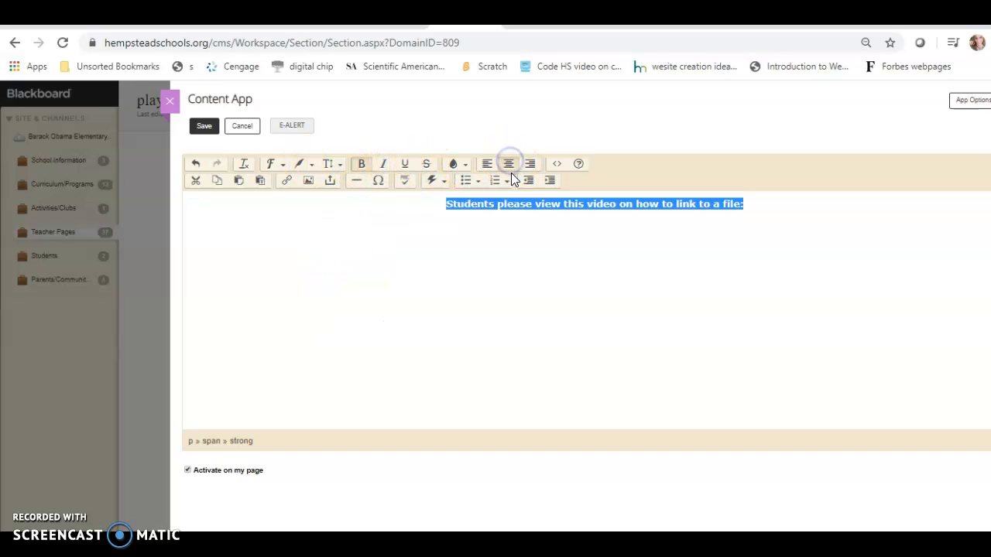
{"action": "left_click", "coordinate": [313, 164]}
{"action": "left_click", "coordinate": [310, 278]}
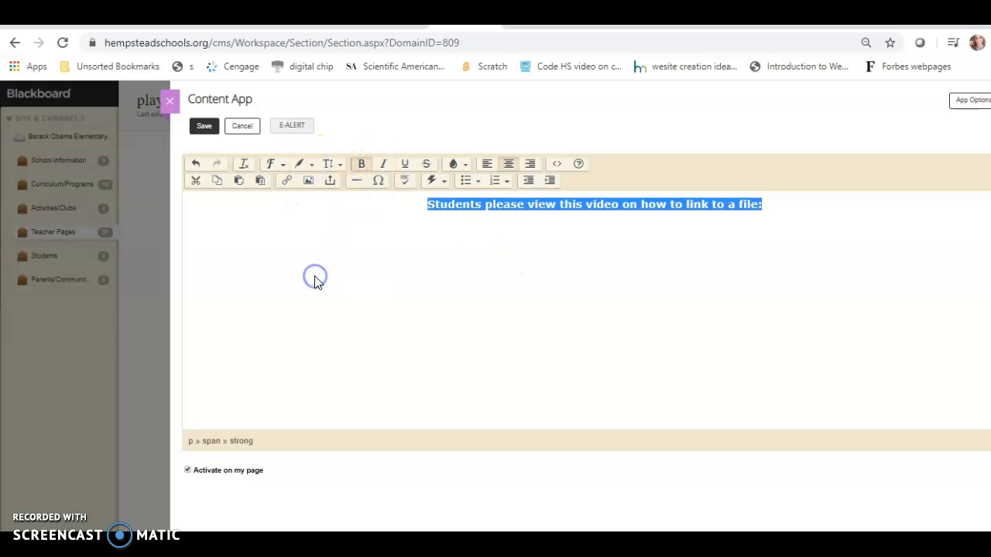
{"action": "left_click", "coordinate": [804, 208]}
{"action": "key", "text": "Return"}
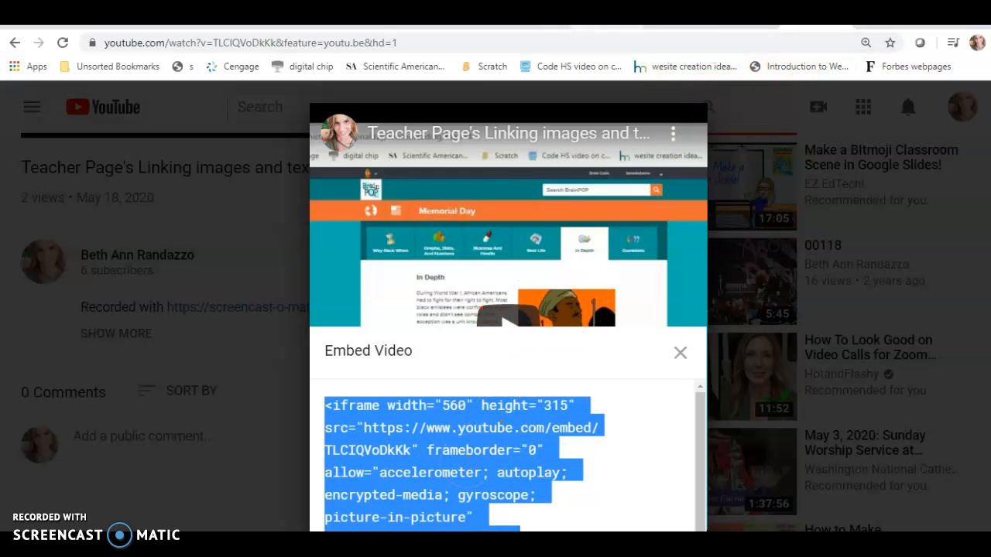
Step: Replace the block's HTML source with the pasted YouTube iframe embed code and save the block
{"action": "left_click", "coordinate": [467, 25]}
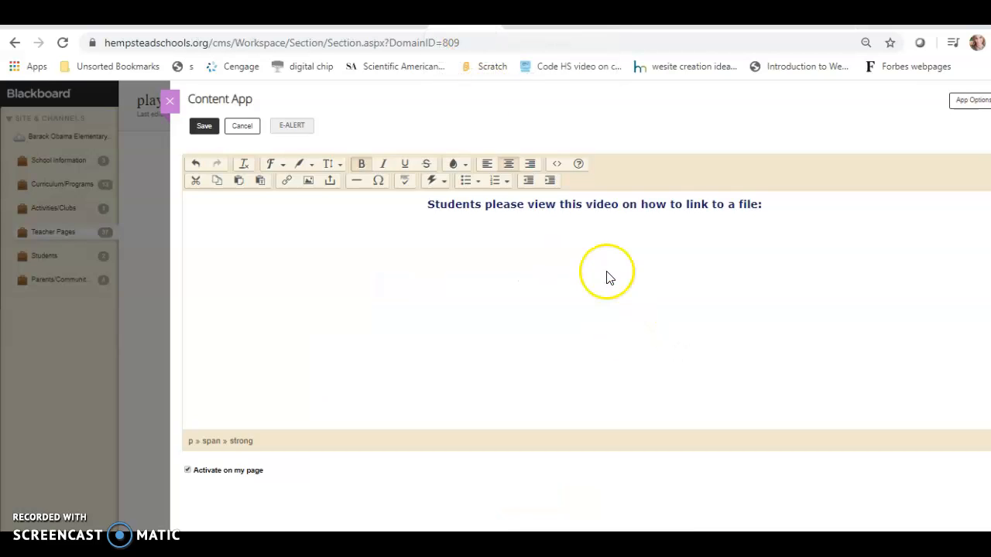
{"action": "left_click", "coordinate": [557, 163]}
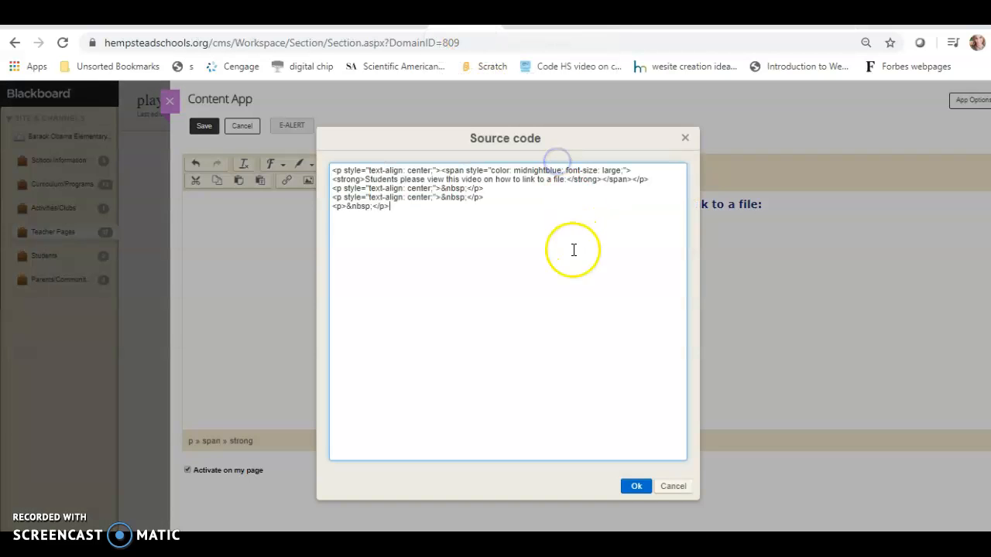
{"action": "left_click_drag", "start_coordinate": [394, 208], "coordinate": [295, 148]}
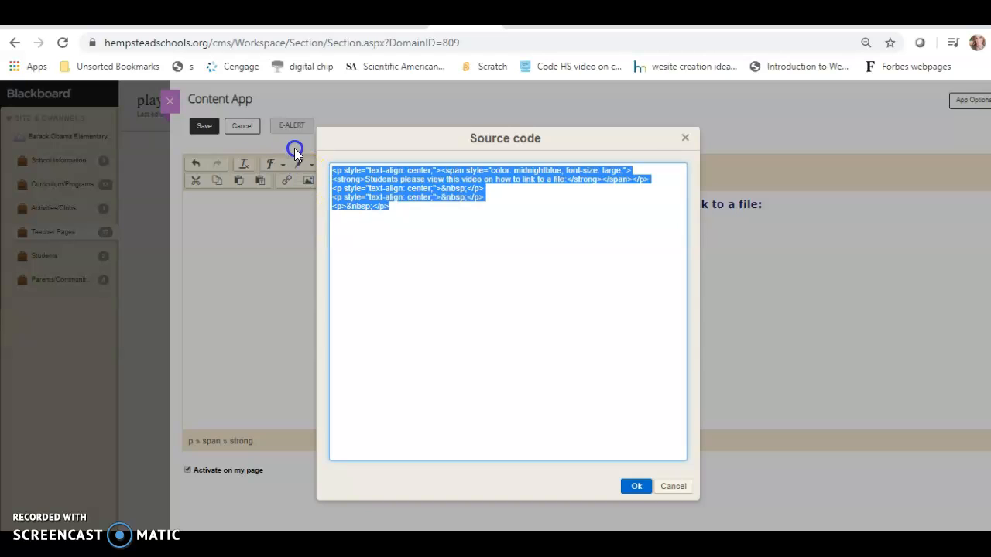
{"action": "type", "text": "<iframe width=\"560\" height=\"315\" src=\"https://www.youtube.com/embed/TLCIQVoDkKk\" frameborder=\"0\" allow=\"accelerometer; autoplay; encrypted-media; gyroscope; picture-in-picture\" allowfullscreen></iframe>"}
{"action": "left_click", "coordinate": [637, 487]}
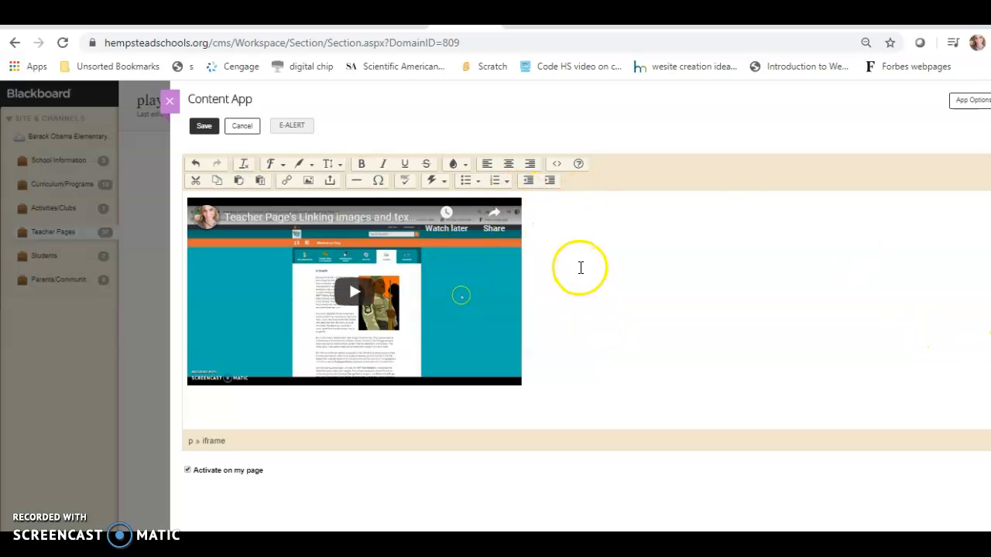
{"action": "left_click", "coordinate": [612, 253]}
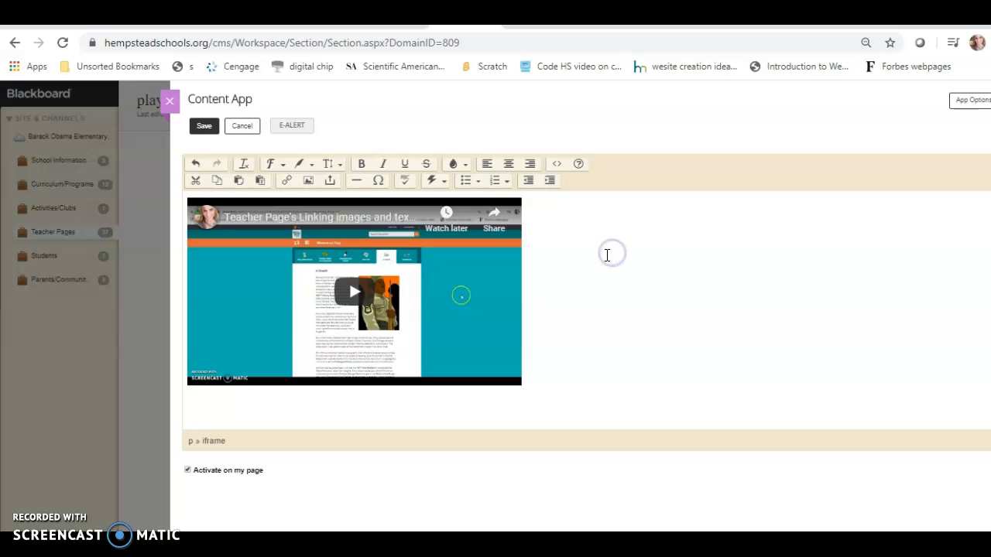
{"action": "left_click", "coordinate": [204, 127]}
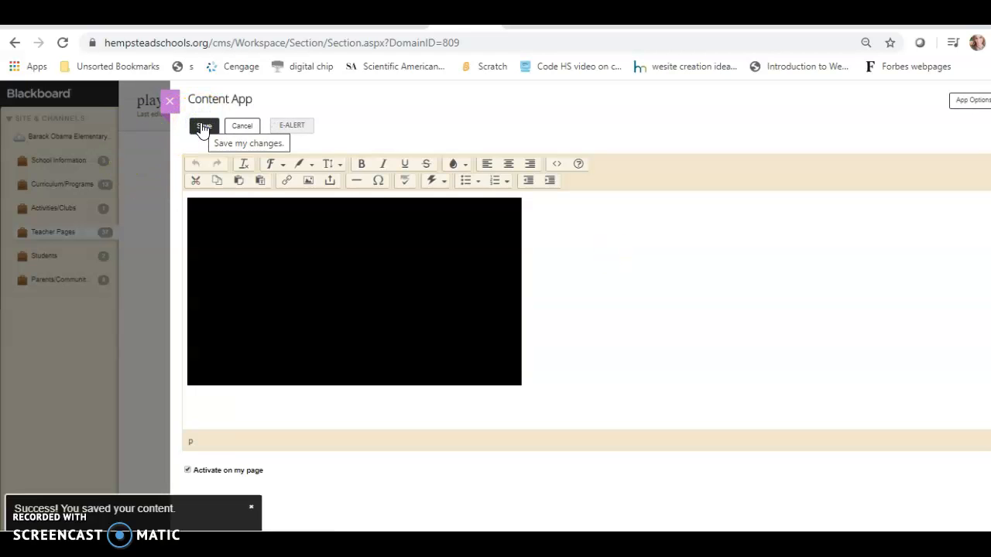
Step: Close the content editor and switch to the live site tab
{"action": "left_click", "coordinate": [171, 101]}
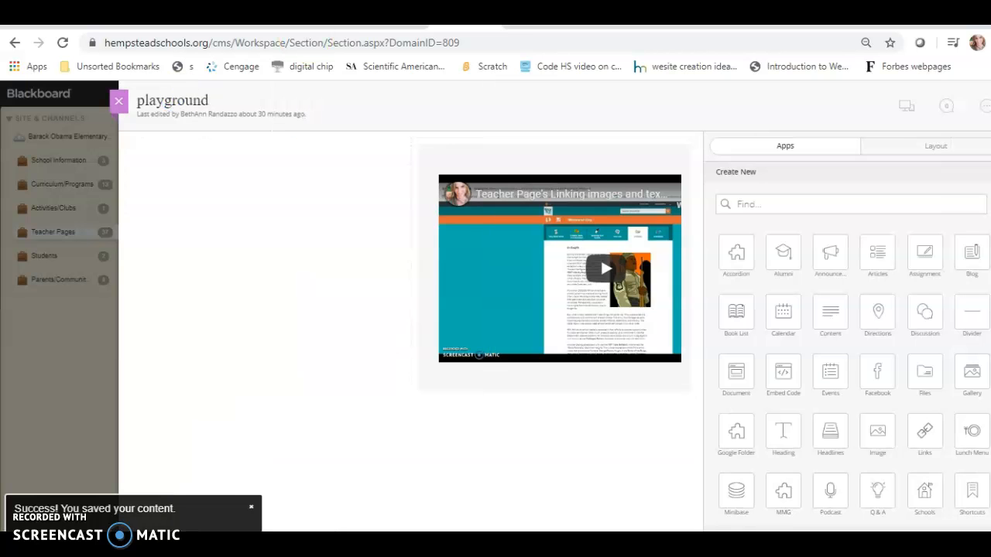
{"action": "left_click", "coordinate": [395, 12]}
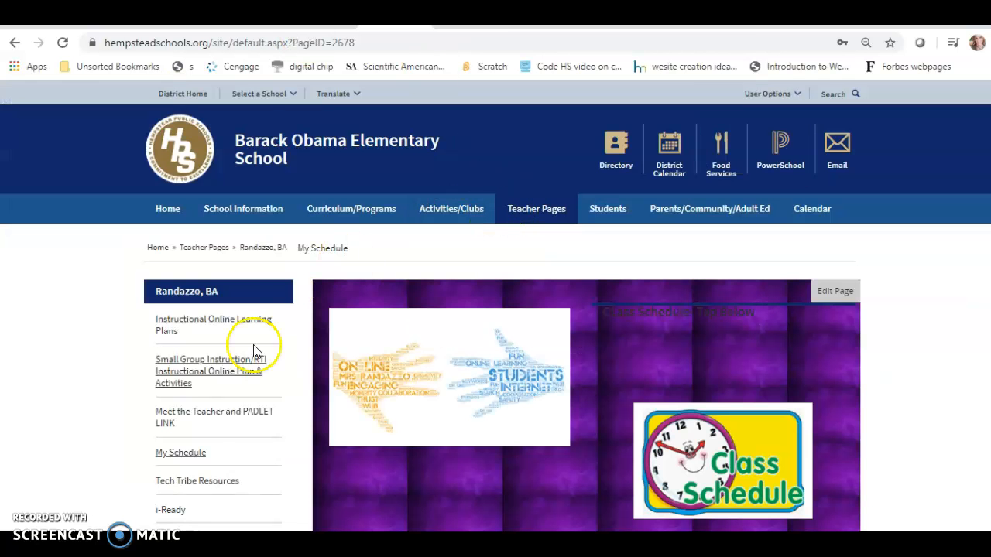
{"action": "scroll", "coordinate": [741, 272], "scroll_direction": "down", "scroll_amount": 2}
{"action": "scroll", "coordinate": [586, 310], "scroll_direction": "down", "scroll_amount": 1}
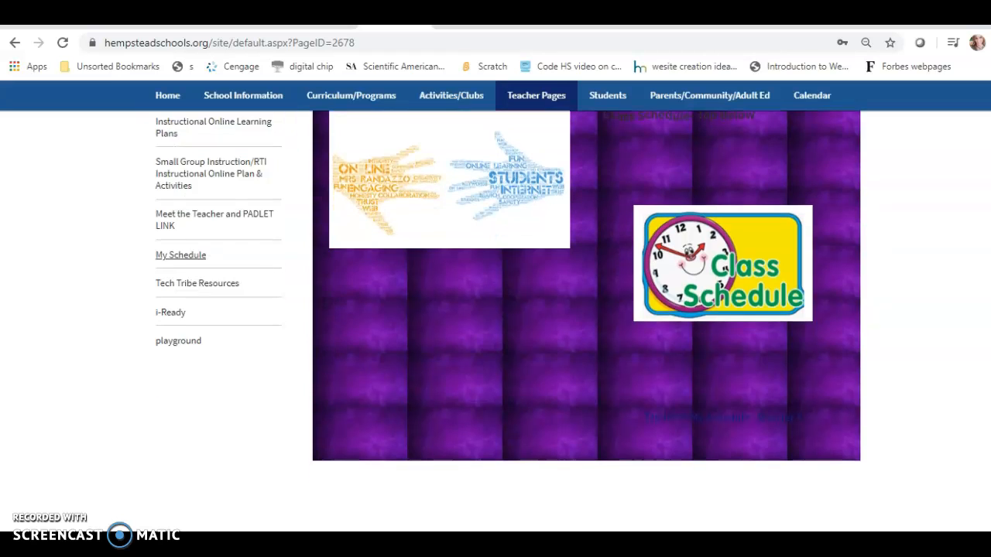
{"action": "scroll", "coordinate": [586, 310], "scroll_direction": "up", "scroll_amount": 1}
Step: Open the live playground page to check the embedded video, then choose Edit Page
{"action": "left_click", "coordinate": [63, 44]}
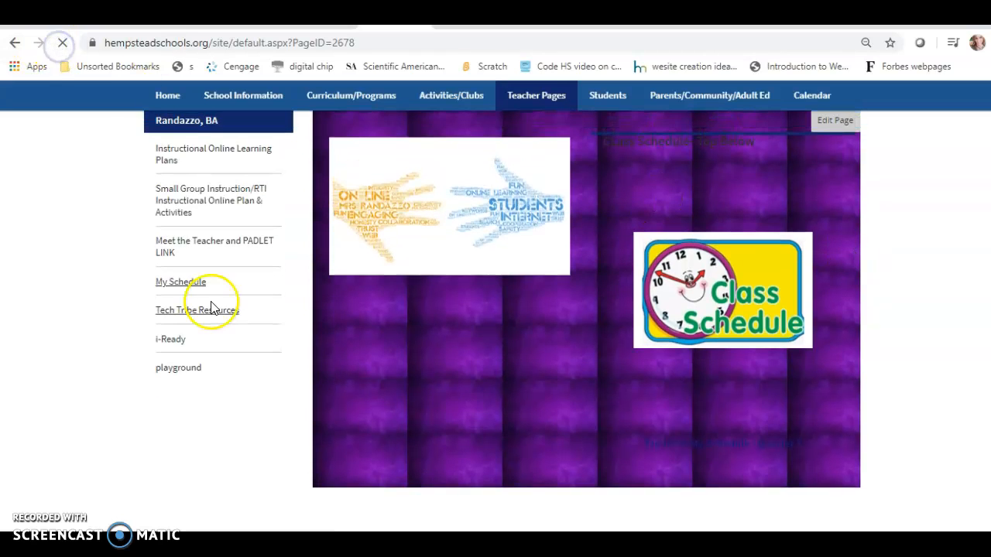
{"action": "left_click", "coordinate": [181, 371]}
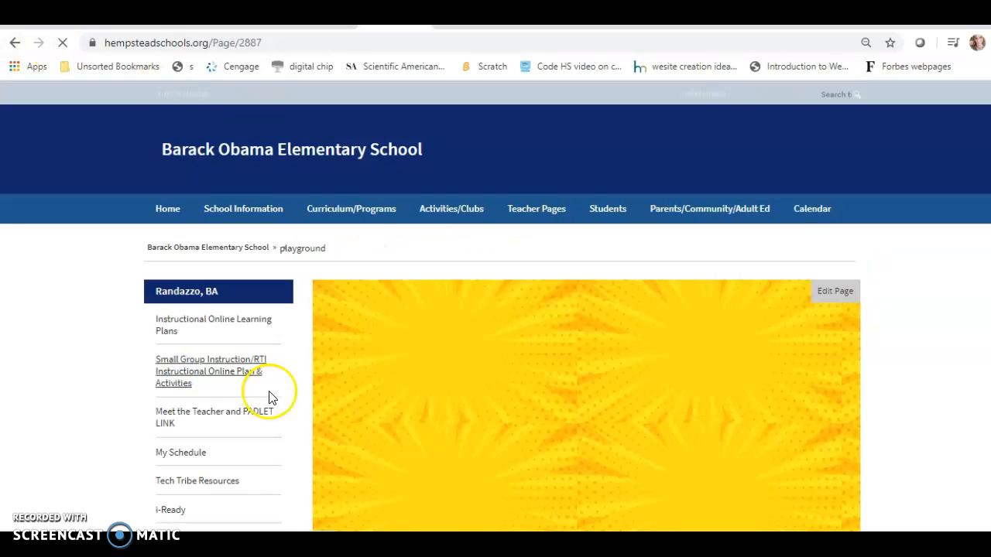
{"action": "scroll", "coordinate": [495, 348], "scroll_direction": "down", "scroll_amount": 2}
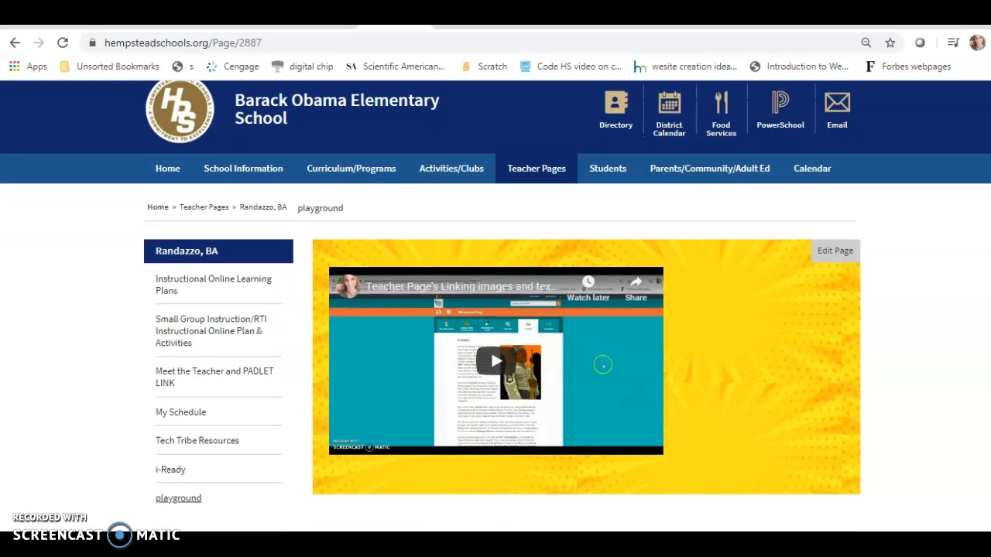
{"action": "scroll", "coordinate": [603, 295], "scroll_direction": "up", "scroll_amount": 1}
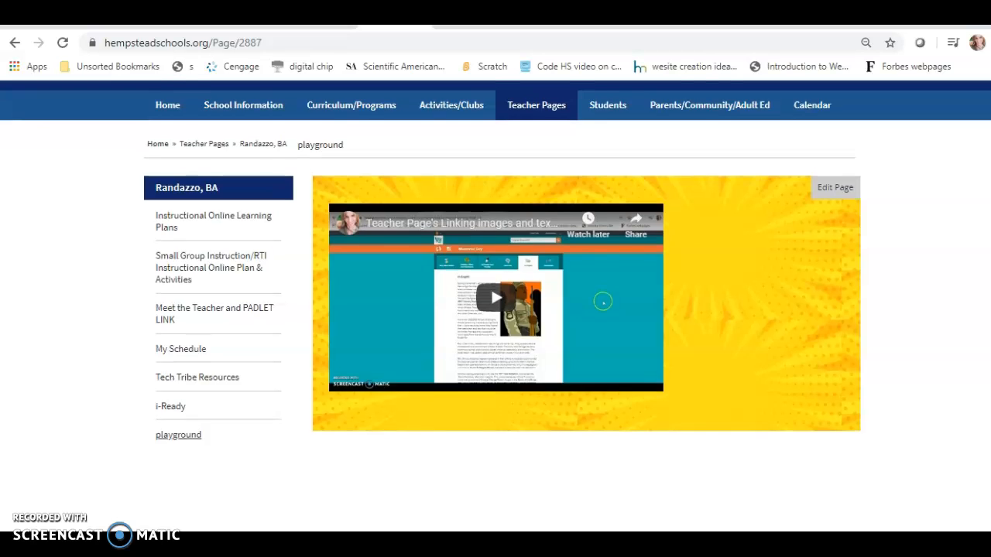
{"action": "scroll", "coordinate": [604, 299], "scroll_direction": "up", "scroll_amount": 1}
{"action": "scroll", "coordinate": [603, 315], "scroll_direction": "up", "scroll_amount": 1}
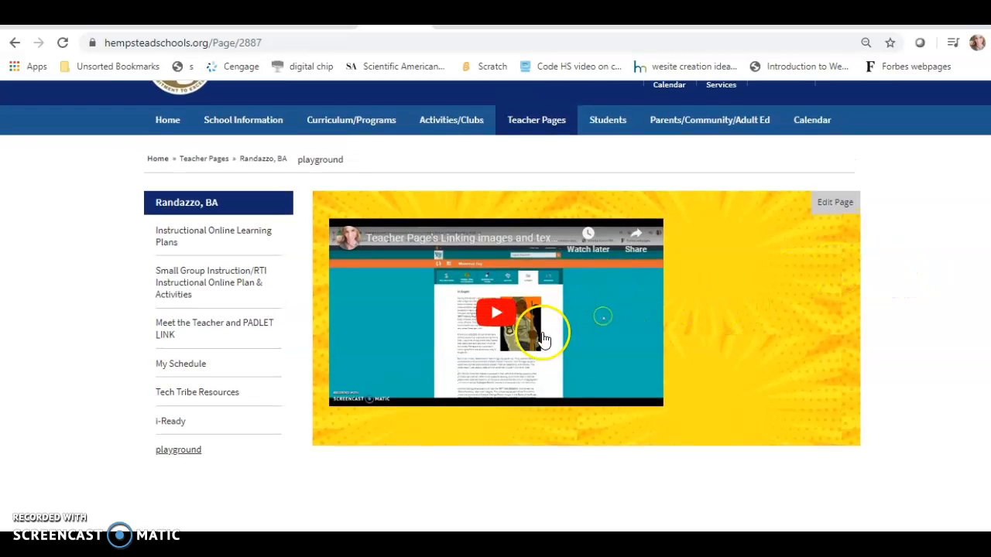
{"action": "left_click", "coordinate": [827, 202]}
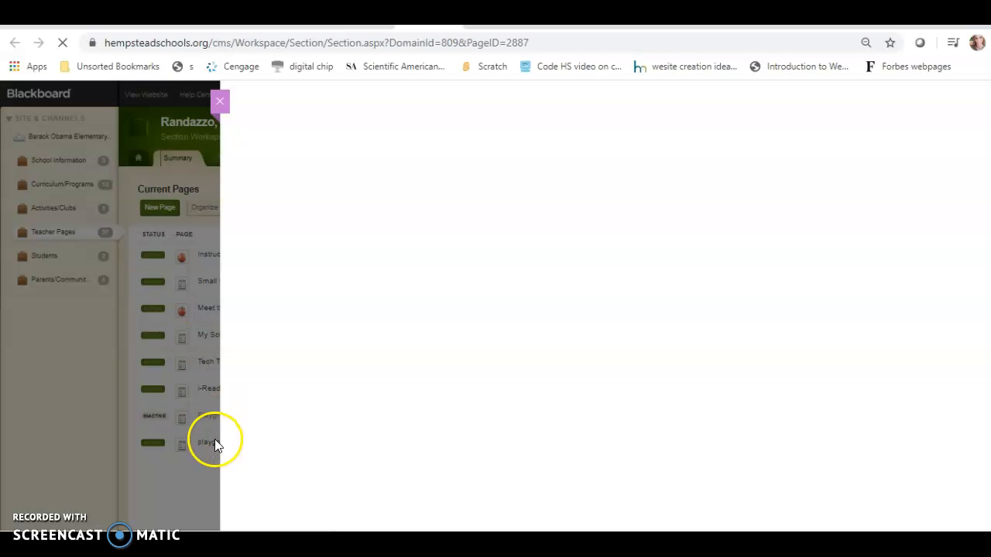
Step: Open the playground page's content block for editing and paste in the video embed
{"action": "mouse_move", "coordinate": [507, 181]}
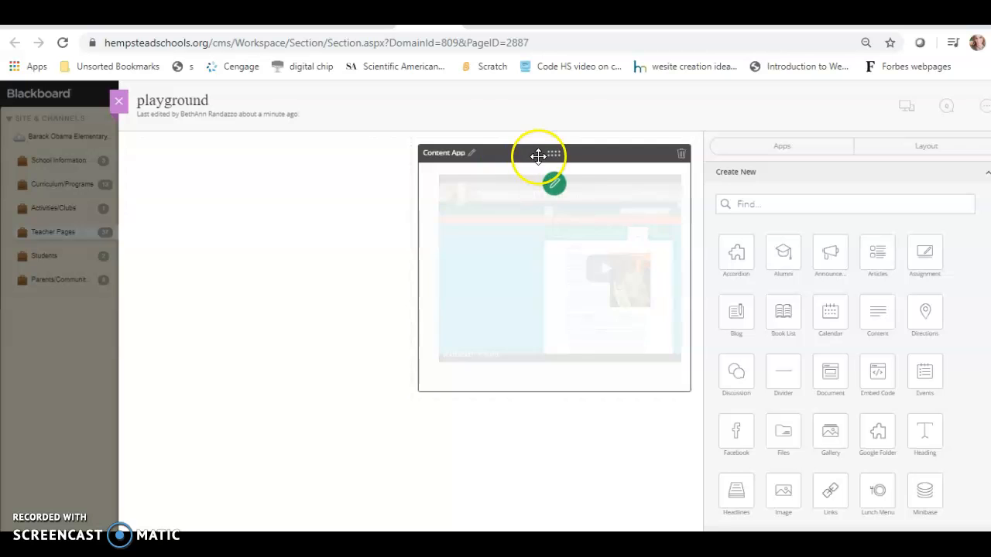
{"action": "left_click", "coordinate": [556, 186]}
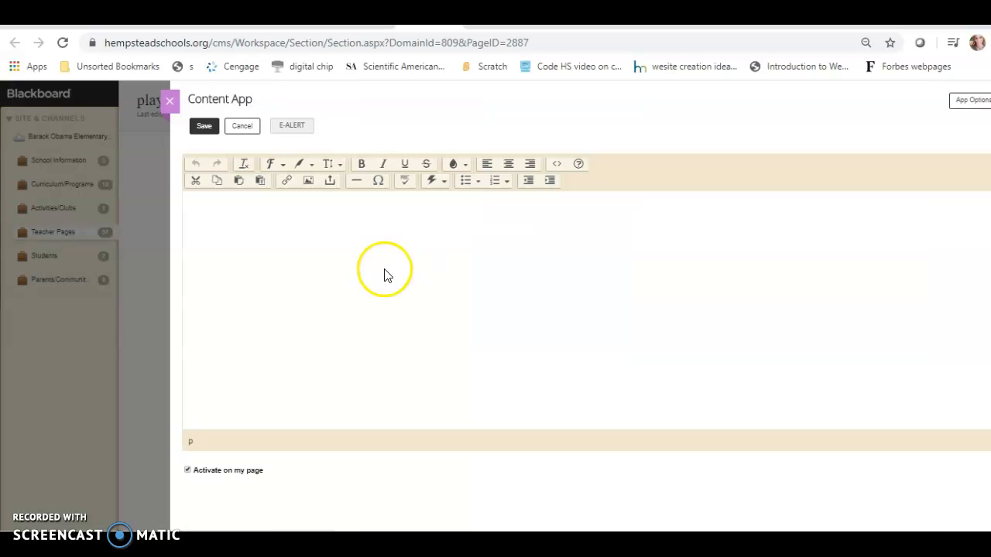
{"action": "key", "text": "ctrl+v"}
Step: Delete the embedded video and put the caret back in the empty editor
{"action": "left_click", "coordinate": [559, 286]}
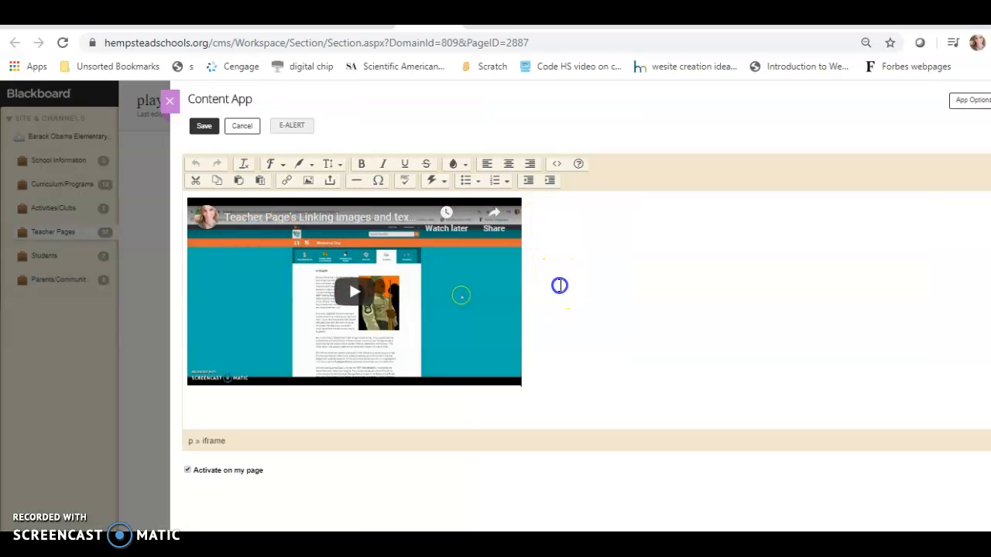
{"action": "left_click", "coordinate": [537, 330]}
{"action": "key", "text": "BackSpace"}
{"action": "left_click", "coordinate": [492, 265]}
{"action": "left_click", "coordinate": [457, 215]}
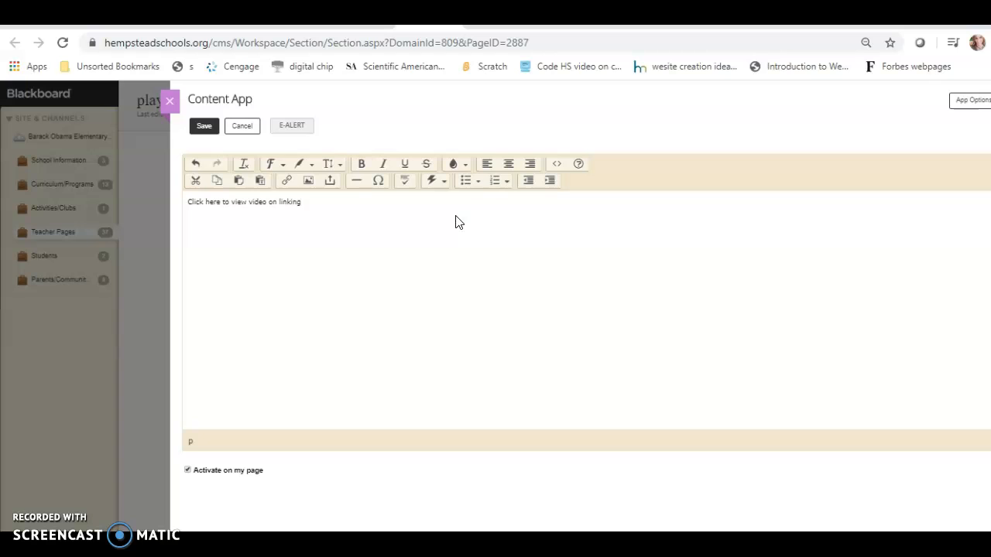
Step: Select the 'Click here to view video on linking:' line and set it to large
{"action": "left_click", "coordinate": [288, 200]}
{"action": "left_click", "coordinate": [257, 202]}
{"action": "left_click", "coordinate": [312, 200]}
{"action": "left_click_drag", "start_coordinate": [312, 199], "coordinate": [183, 200]}
{"action": "left_click", "coordinate": [301, 165]}
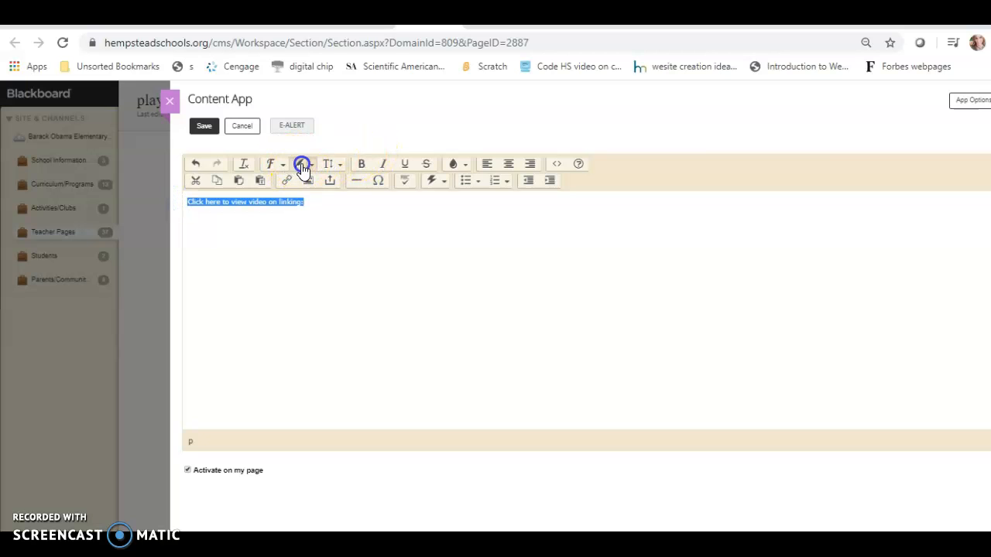
{"action": "left_click", "coordinate": [309, 167]}
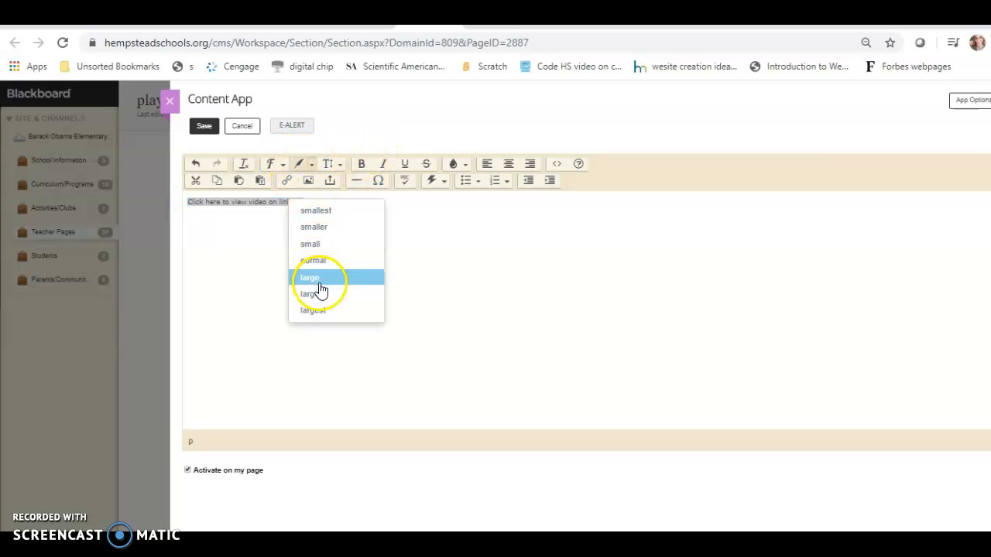
{"action": "left_click", "coordinate": [319, 283]}
Step: Left-align the linking line and colour it purple
{"action": "left_click", "coordinate": [509, 165]}
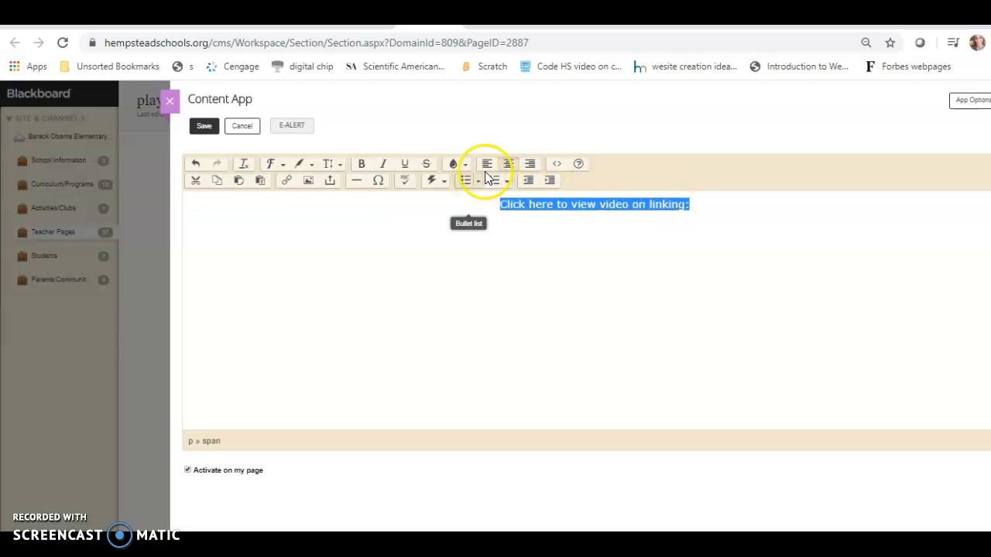
{"action": "left_click", "coordinate": [487, 163]}
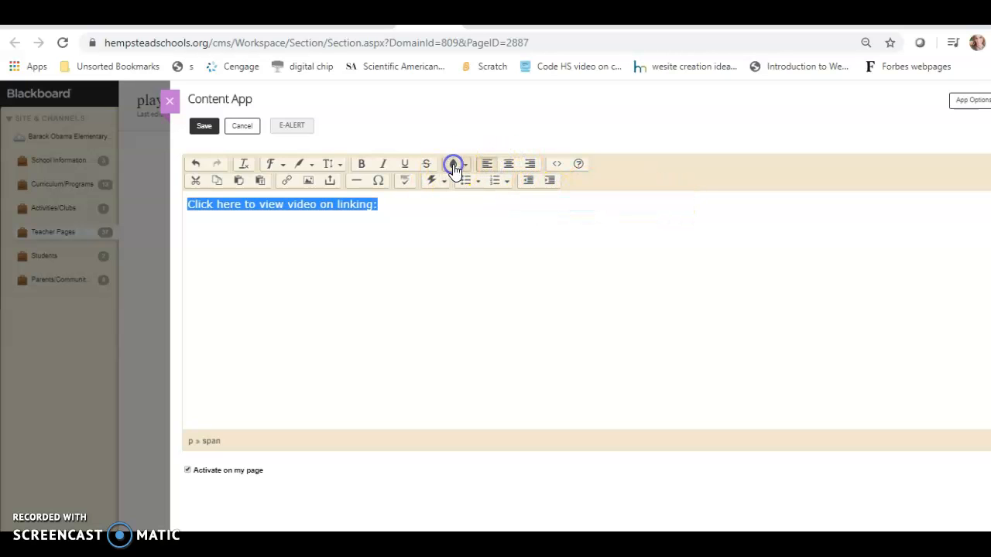
{"action": "left_click", "coordinate": [467, 167]}
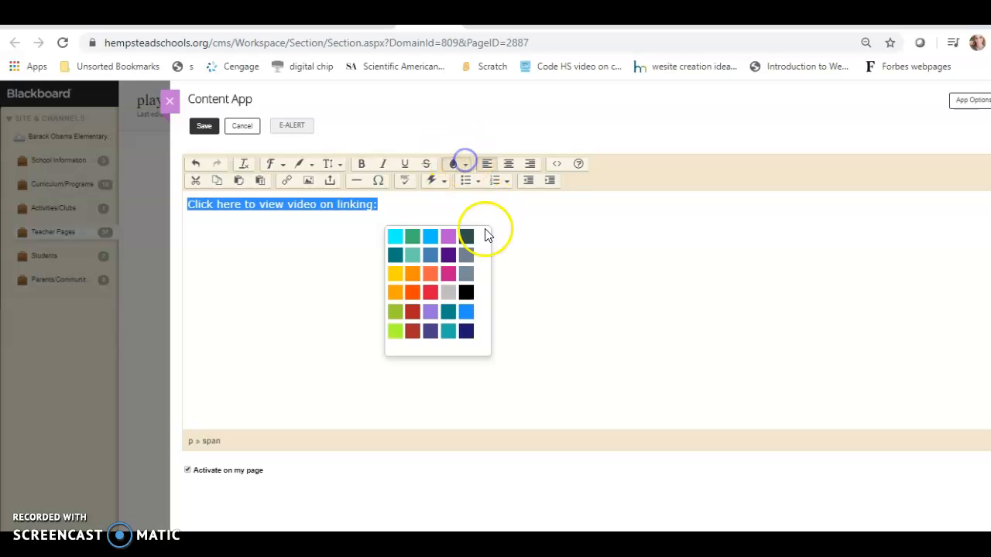
{"action": "left_click", "coordinate": [447, 257]}
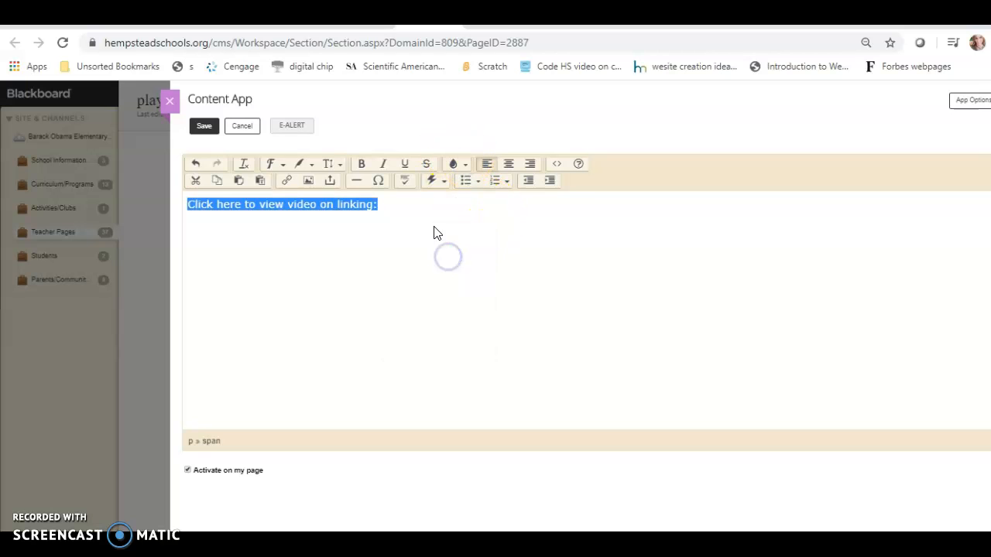
{"action": "left_click", "coordinate": [431, 222]}
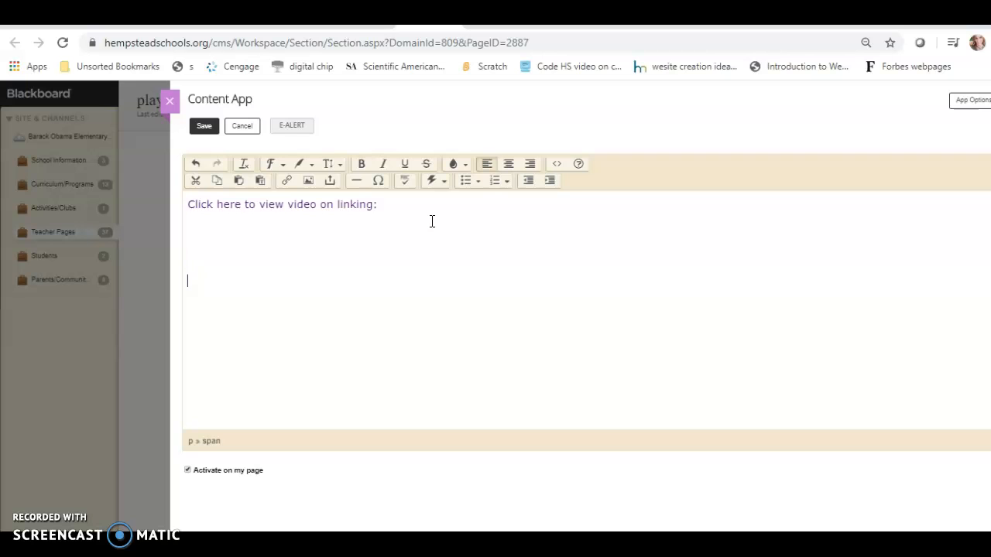
Step: Paste the YouTube iframe embed code below the existing HTML source and apply it
{"action": "left_click", "coordinate": [555, 164]}
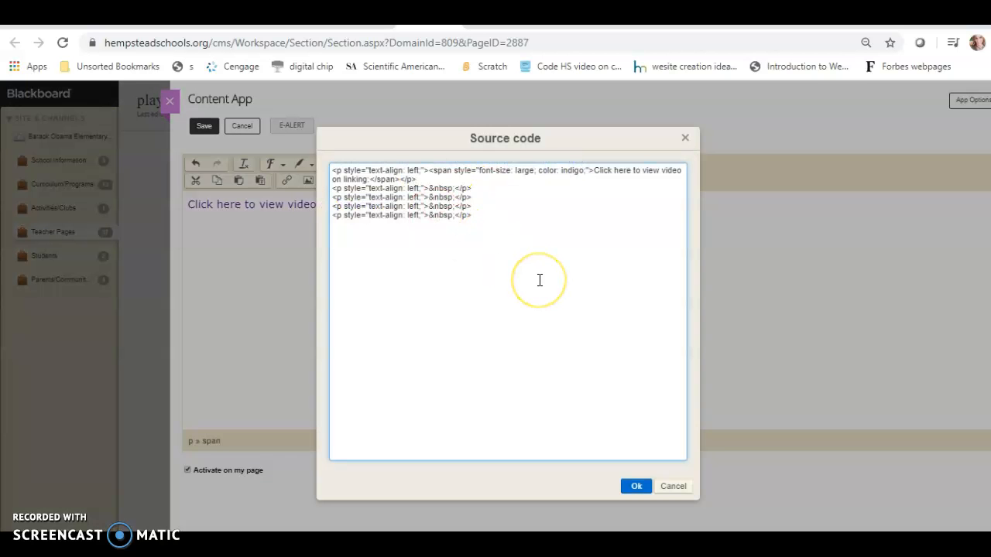
{"action": "left_click", "coordinate": [536, 245]}
{"action": "type", "text": "<iframe width=\"560\" height=\"315\" src=\"https://www.youtube.com/embed/TLCIQVoDkKk\" frameborder=\"0\" allow=\"accelerometer; autoplay; encrypted-media; gyroscope; picture-in-picture\" allowfullscreen></iframe>"}
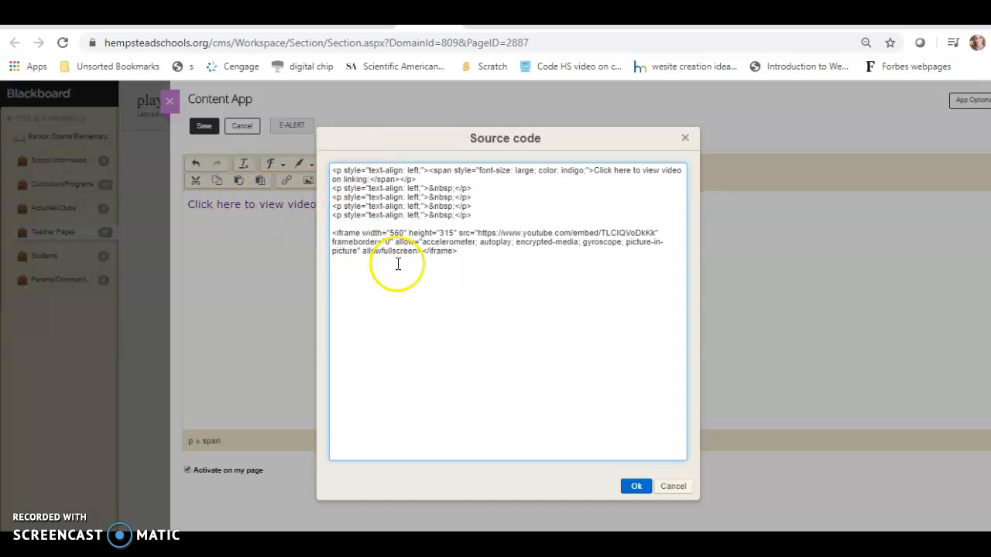
{"action": "left_click", "coordinate": [635, 488]}
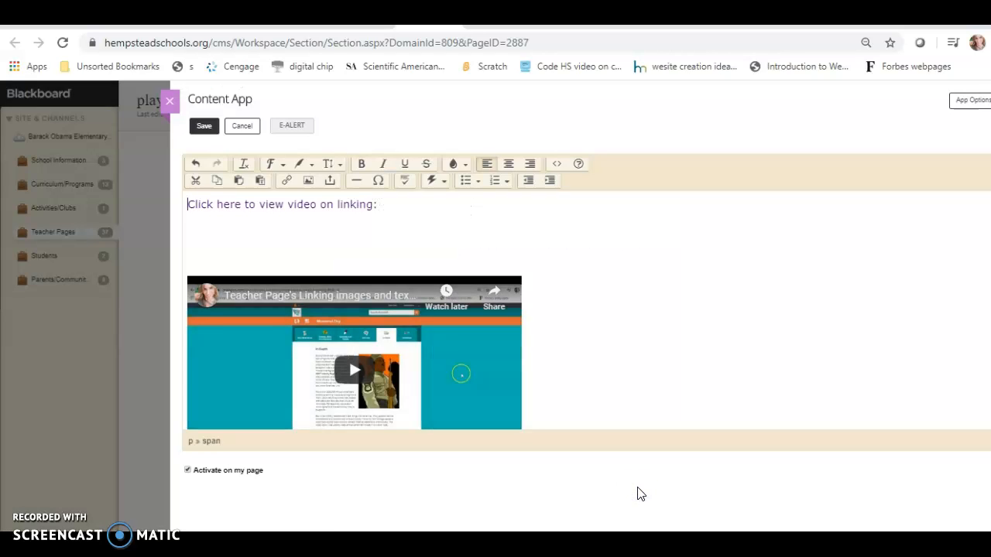
{"action": "left_click", "coordinate": [518, 235]}
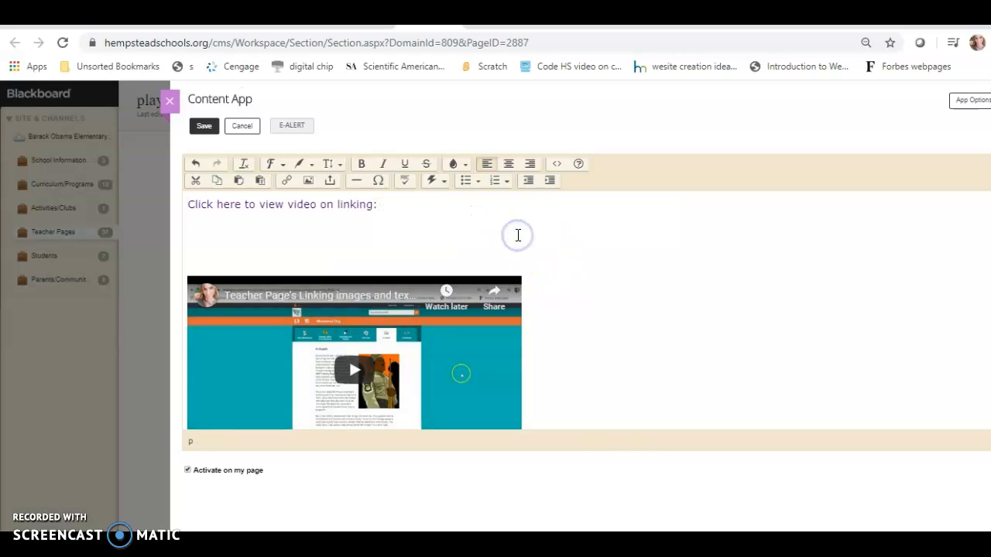
{"action": "left_click", "coordinate": [451, 217]}
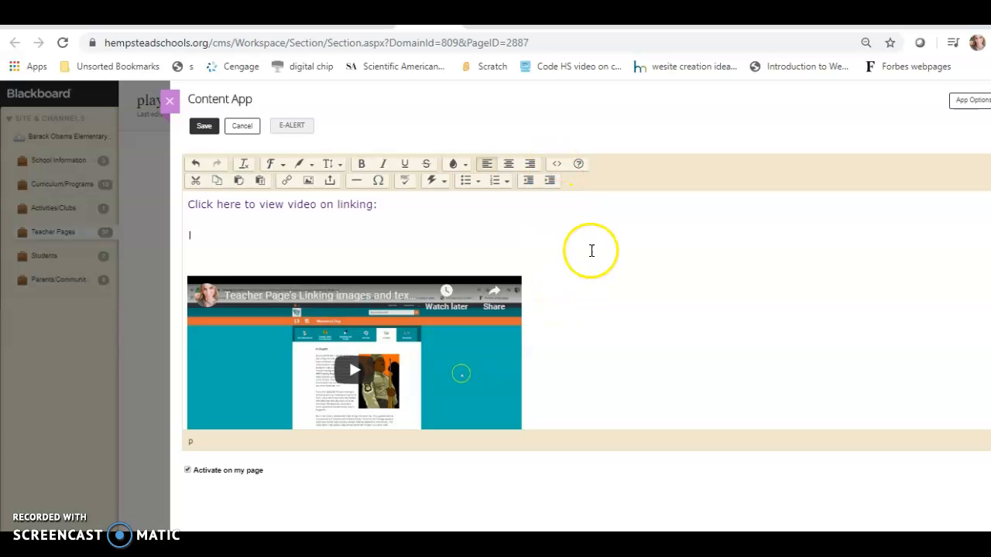
{"action": "left_click", "coordinate": [558, 164]}
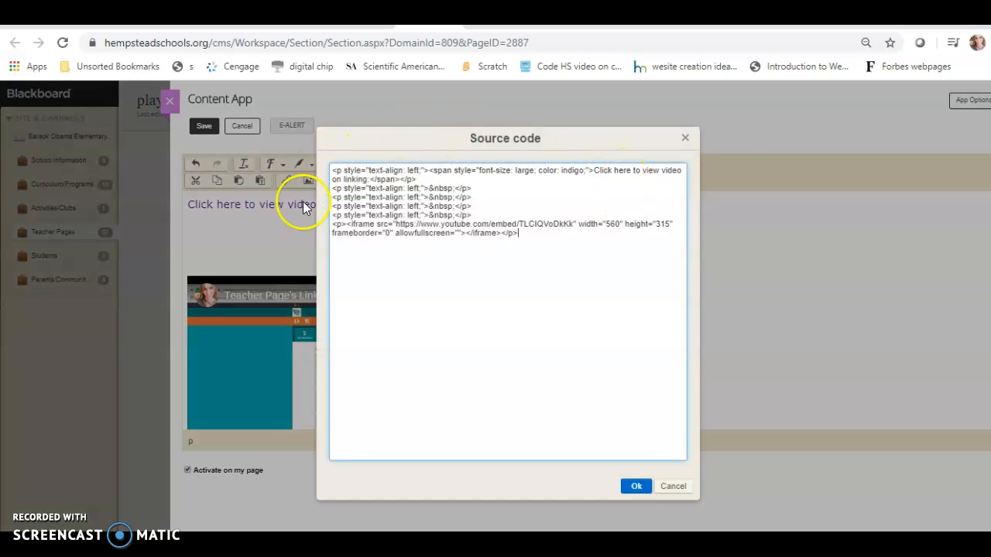
{"action": "left_click", "coordinate": [545, 240]}
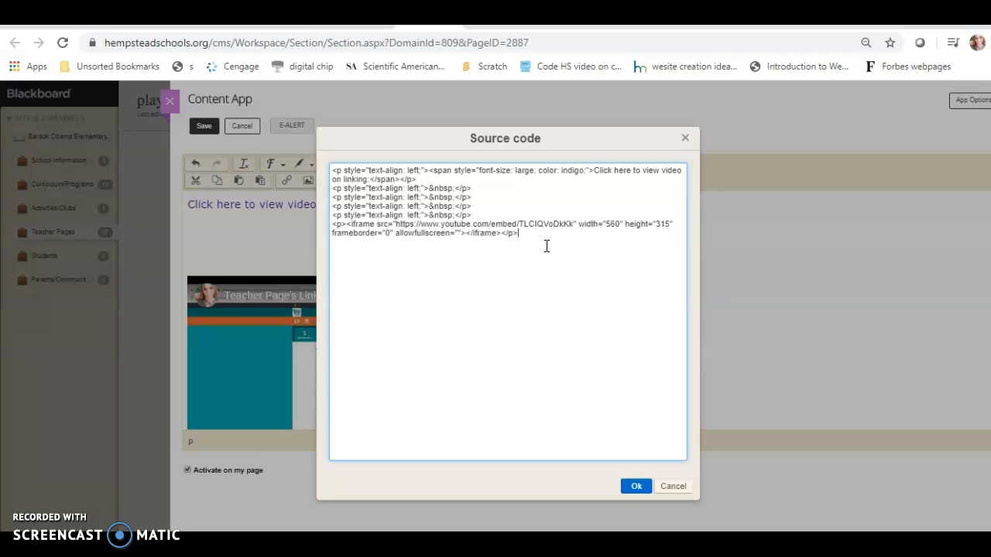
{"action": "left_click", "coordinate": [518, 270]}
{"action": "left_click", "coordinate": [473, 261]}
{"action": "left_click", "coordinate": [677, 489]}
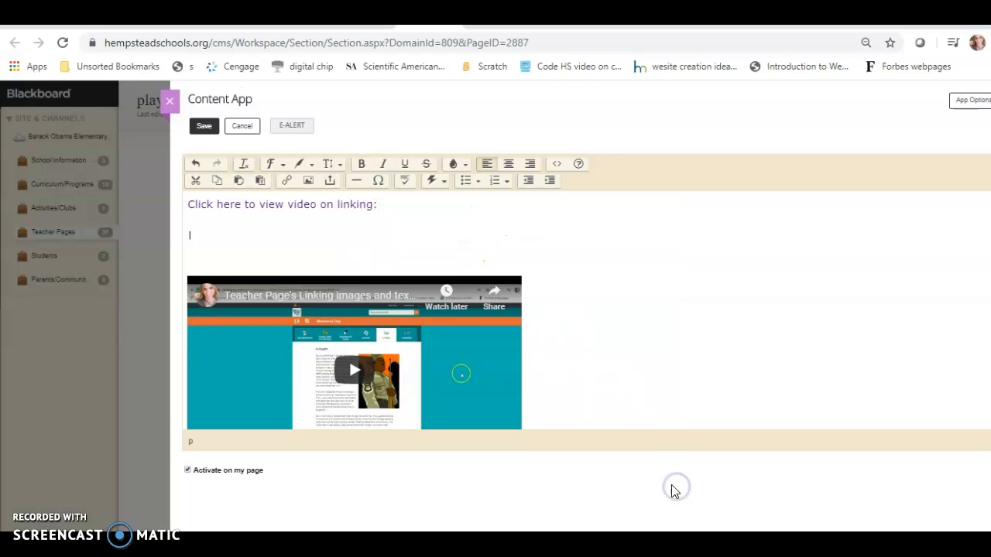
Step: Save the content and reload the live playground page to see the changes
{"action": "left_click", "coordinate": [204, 126]}
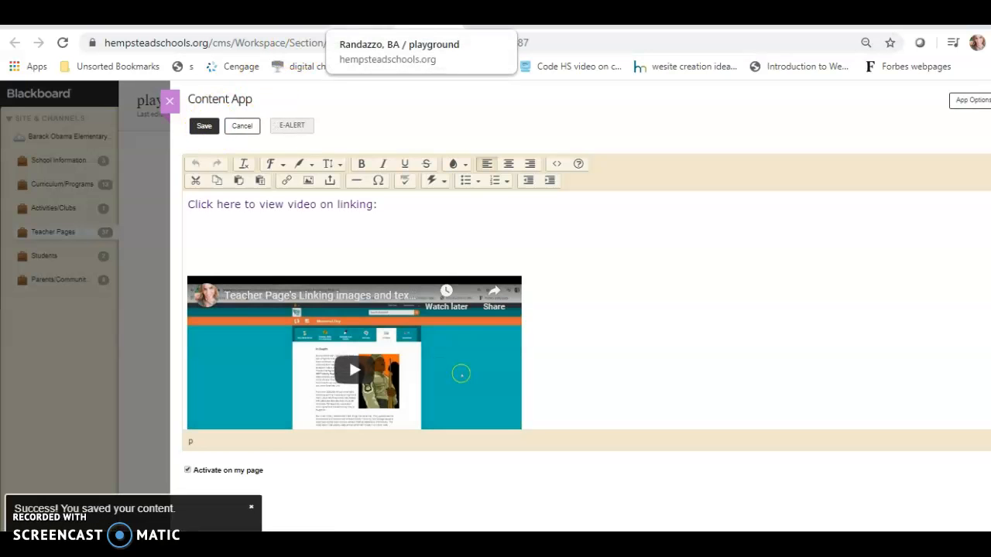
{"action": "left_click", "coordinate": [364, 25]}
{"action": "left_click", "coordinate": [68, 43]}
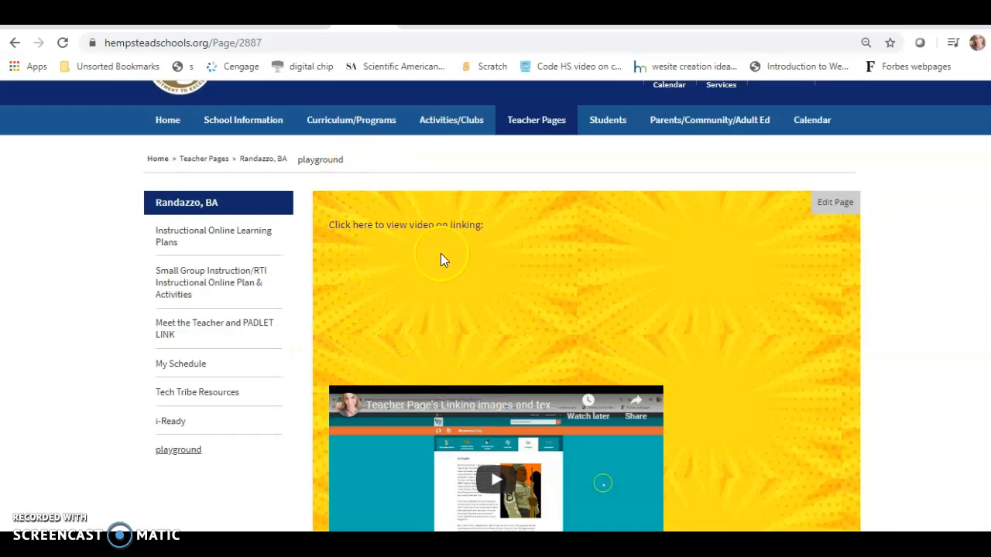
{"action": "scroll", "coordinate": [542, 279], "scroll_direction": "down", "scroll_amount": 3}
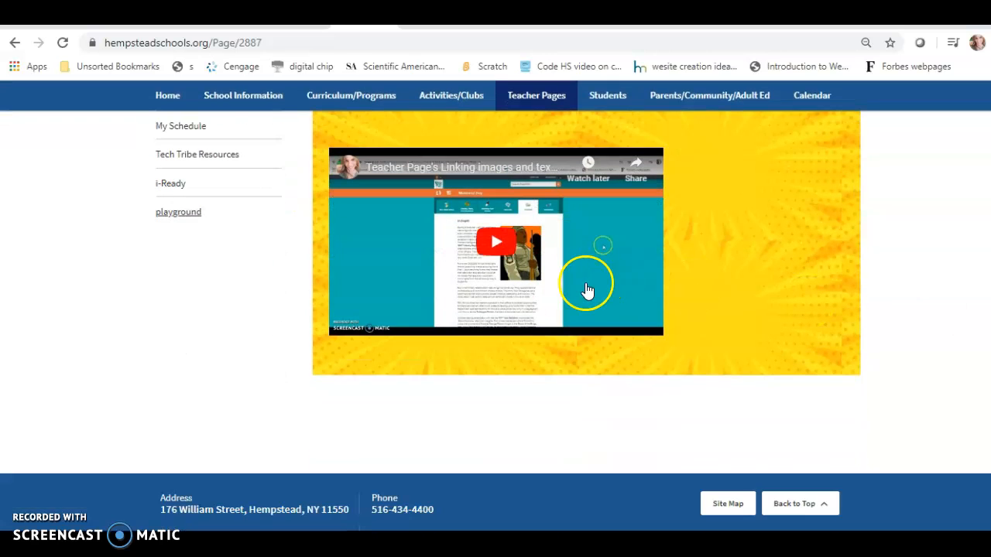
Step: Play the embedded video, try it full screen, then pause it
{"action": "left_click", "coordinate": [499, 234]}
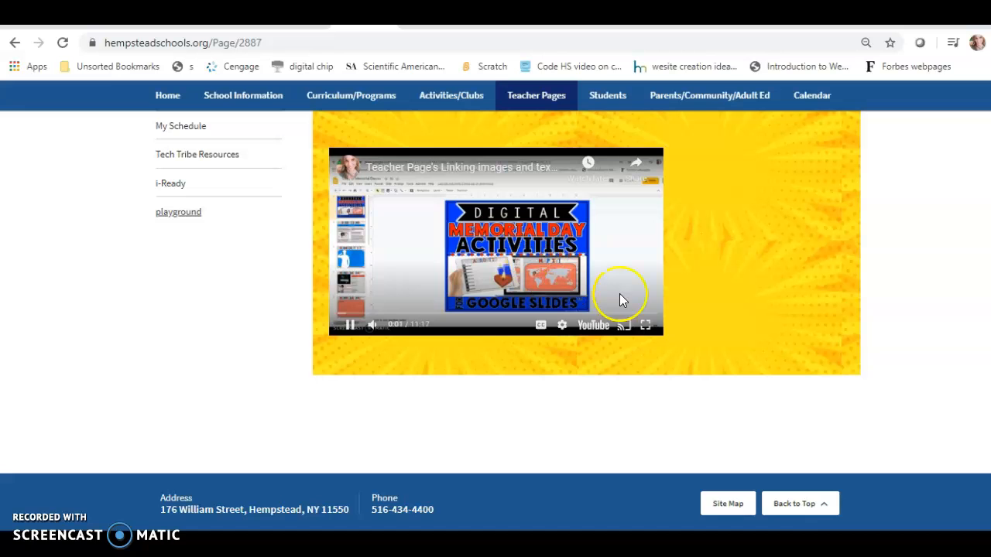
{"action": "left_click", "coordinate": [645, 325]}
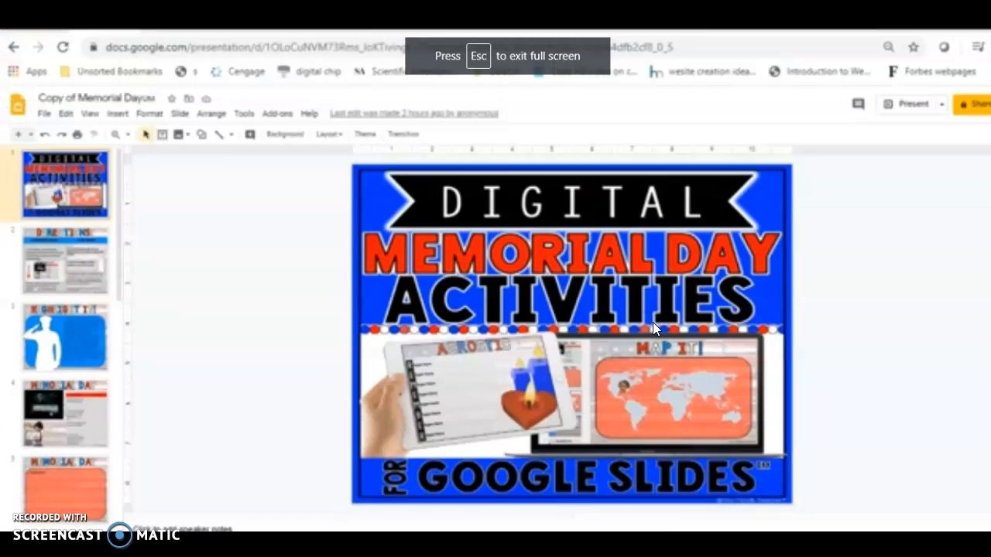
{"action": "key", "text": "Escape"}
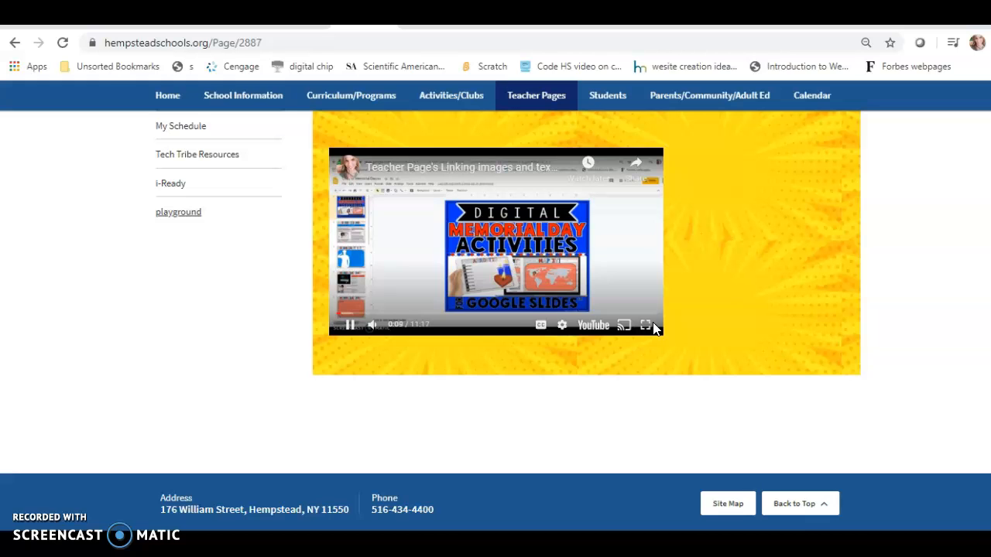
{"action": "left_click", "coordinate": [752, 325]}
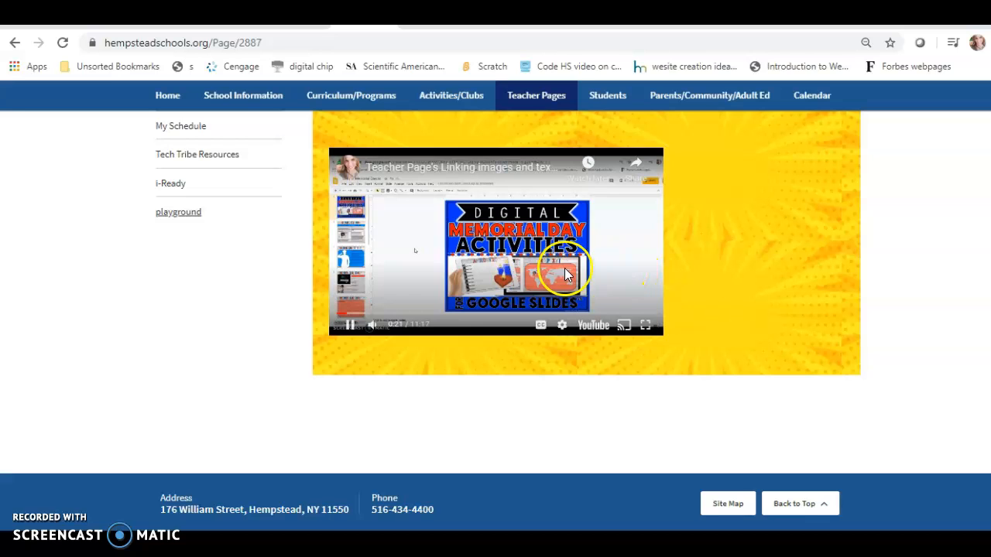
{"action": "left_click", "coordinate": [329, 313]}
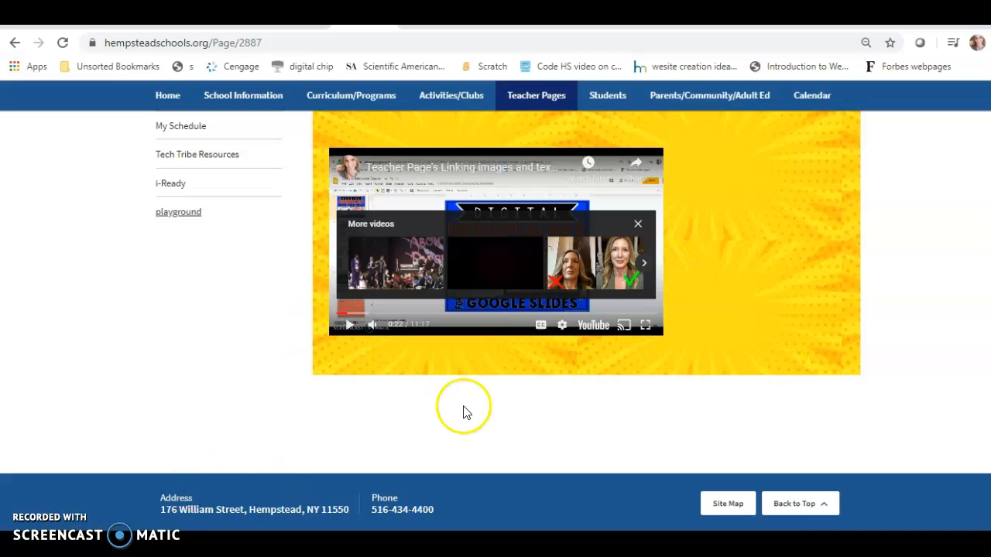
{"action": "scroll", "coordinate": [495, 310], "scroll_direction": "up", "scroll_amount": 5}
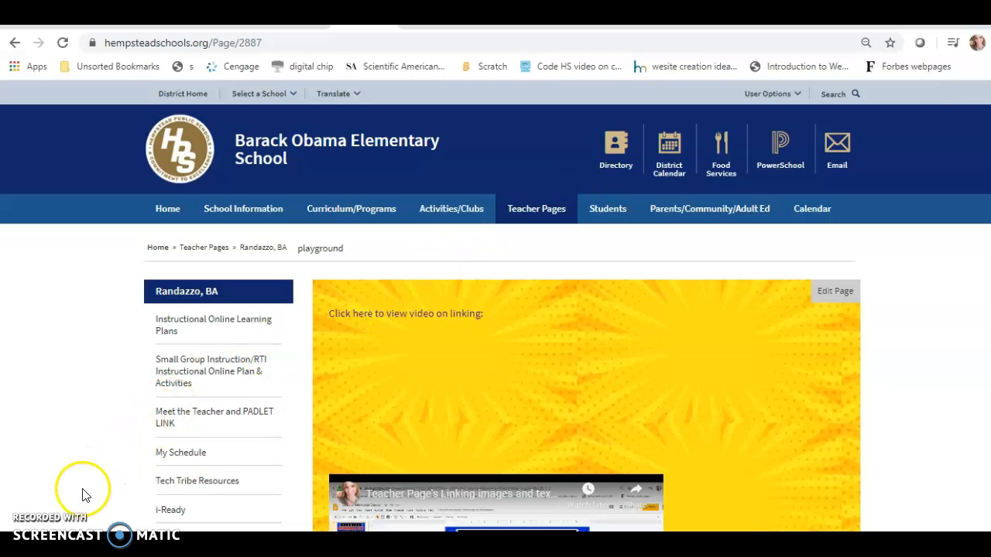
{"action": "scroll", "coordinate": [803, 401], "scroll_direction": "down", "scroll_amount": 3}
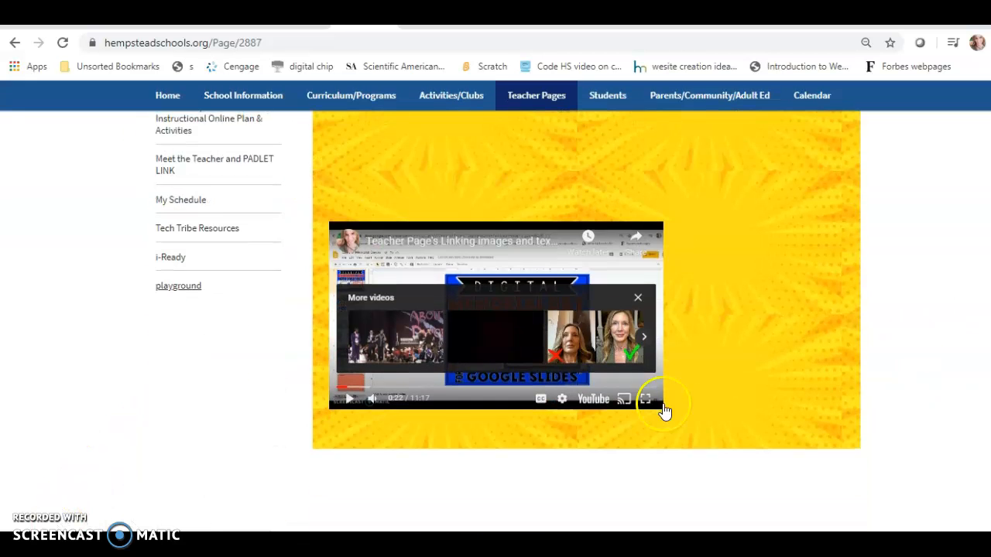